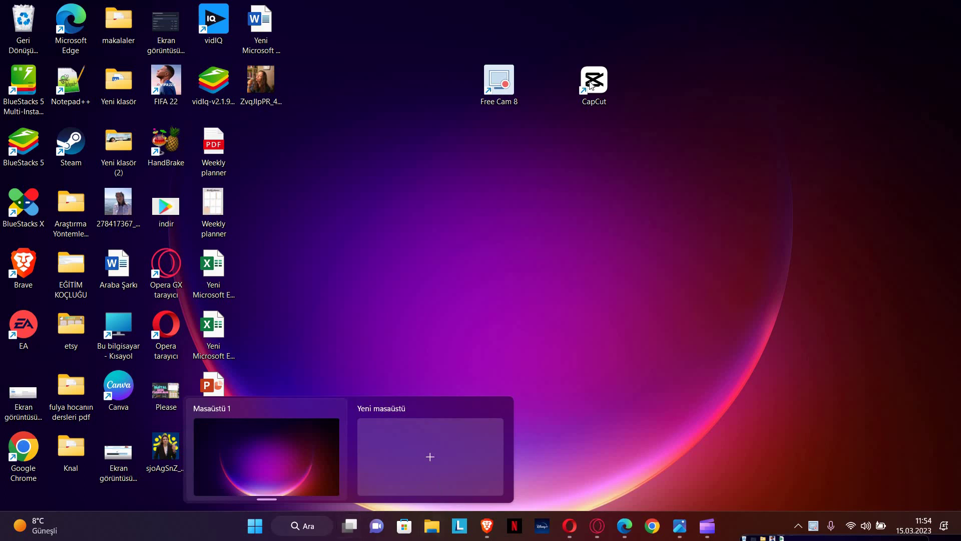
{"action": "left_click_drag", "start_coordinate": [566, 12], "coordinate": [569, 98]}
{"action": "left_click_drag", "start_coordinate": [722, 235], "coordinate": [548, 31]}
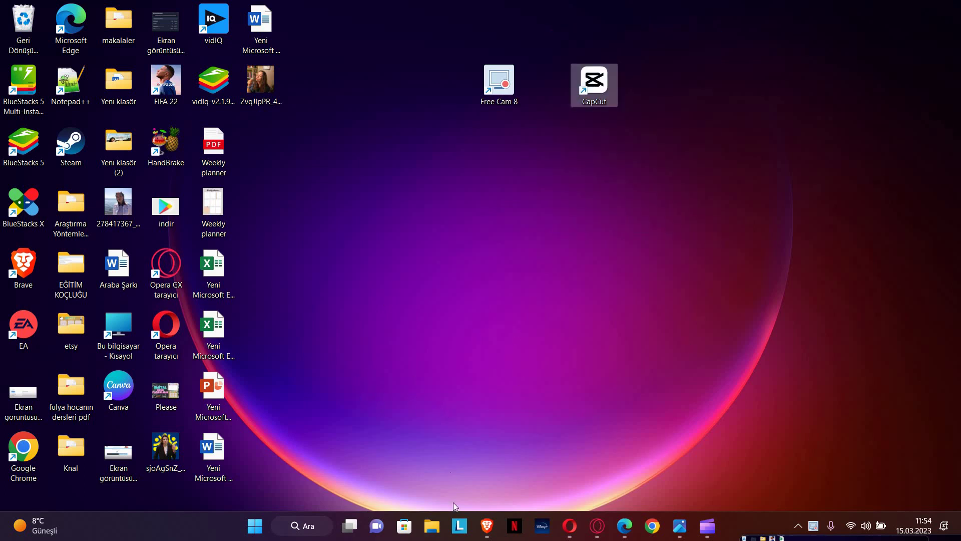
{"action": "left_click", "coordinate": [406, 525]}
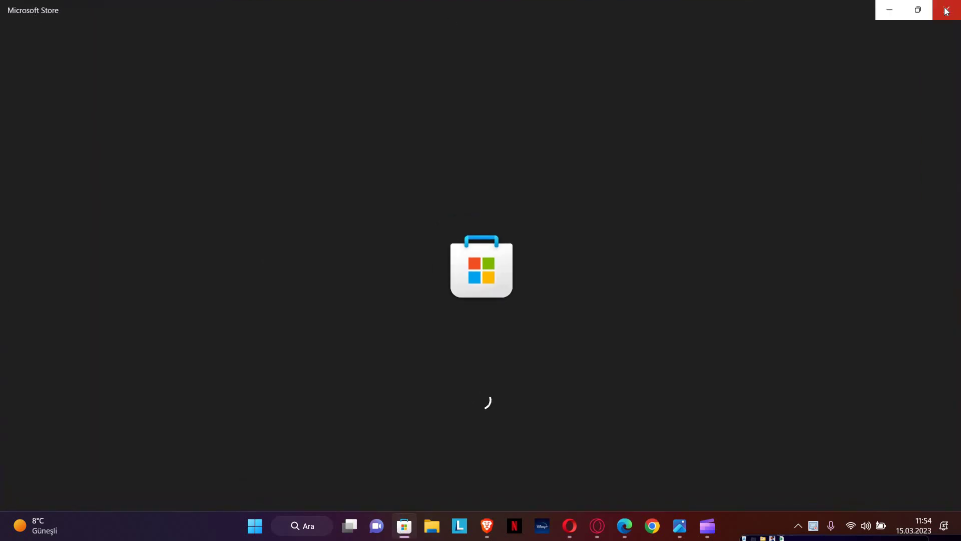
{"action": "left_click", "coordinate": [945, 12]}
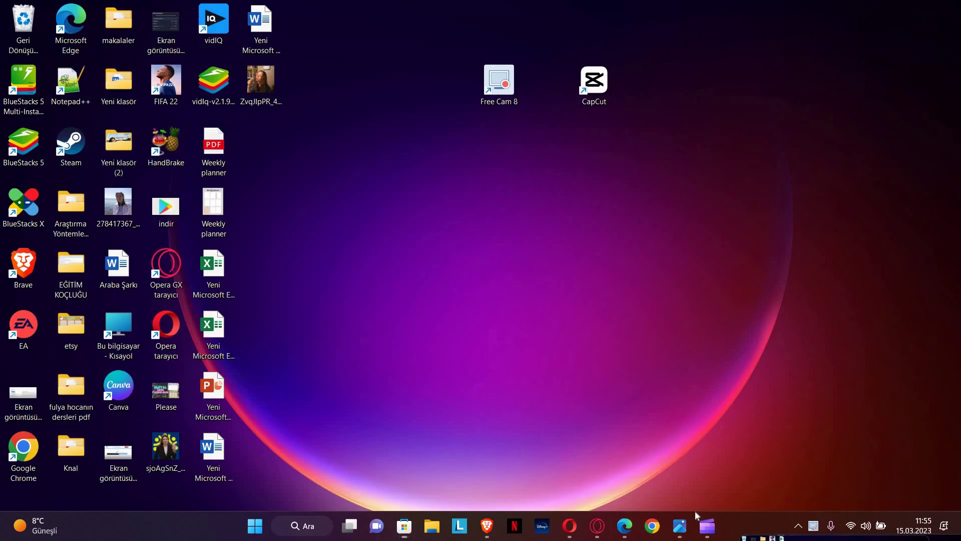
{"action": "left_click", "coordinate": [708, 526]}
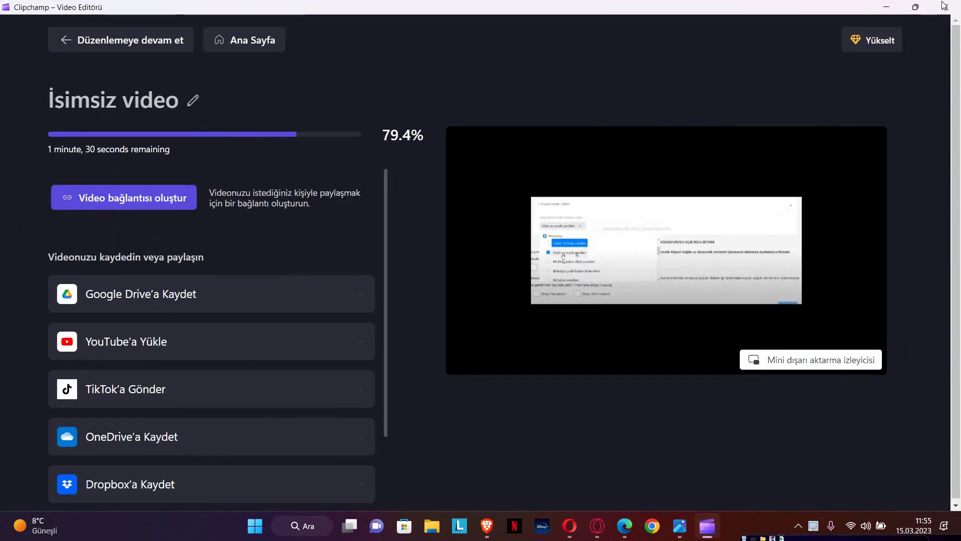
{"action": "left_click", "coordinate": [885, 7]}
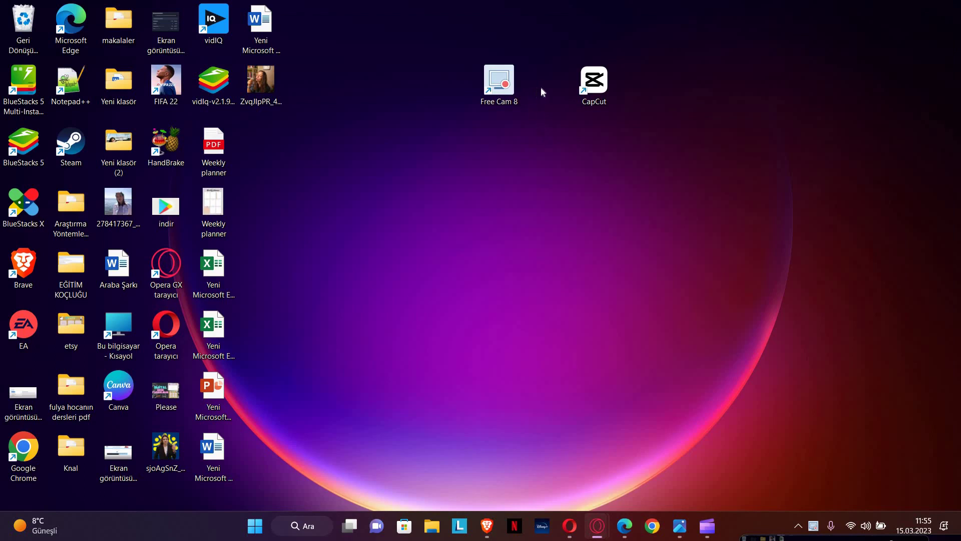
{"action": "left_click_drag", "start_coordinate": [547, 18], "coordinate": [612, 115]}
{"action": "left_click_drag", "start_coordinate": [547, 147], "coordinate": [621, 49]}
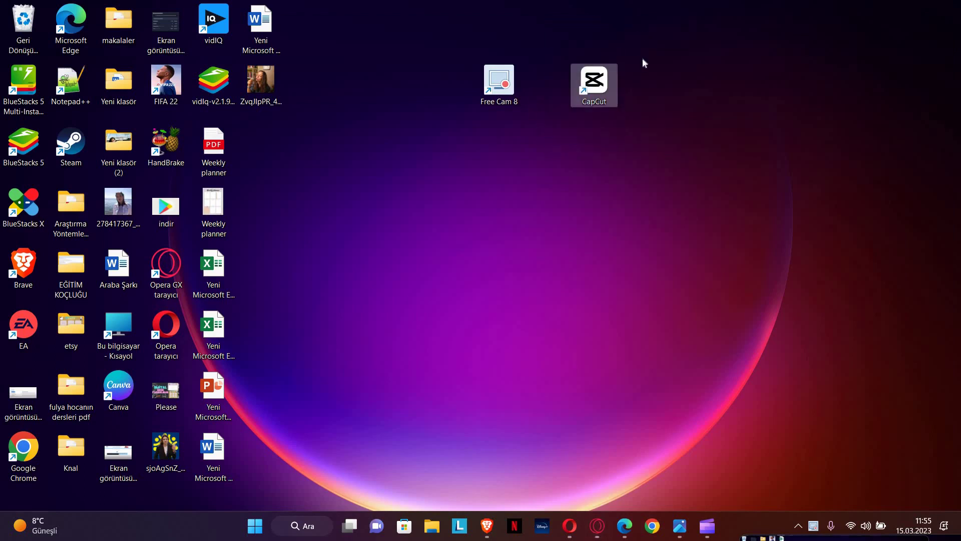
{"action": "left_click_drag", "start_coordinate": [720, 223], "coordinate": [611, 113]}
{"action": "left_click_drag", "start_coordinate": [657, 203], "coordinate": [564, 38]}
{"action": "left_click_drag", "start_coordinate": [665, 134], "coordinate": [548, 37]}
{"action": "left_click_drag", "start_coordinate": [673, 211], "coordinate": [547, 34]}
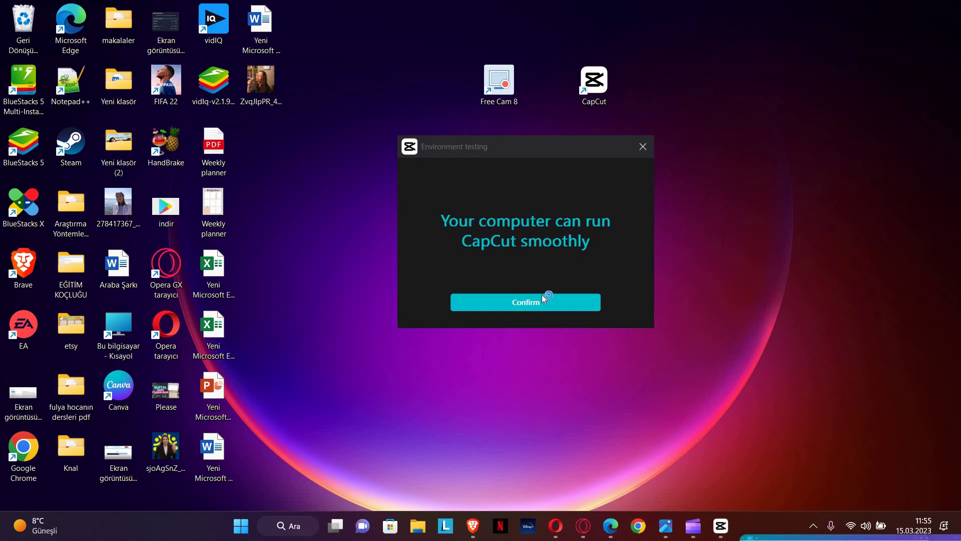
Confirm the environment test and answer the survey's first two questions with YouTube and Student
{"action": "left_click", "coordinate": [548, 299]}
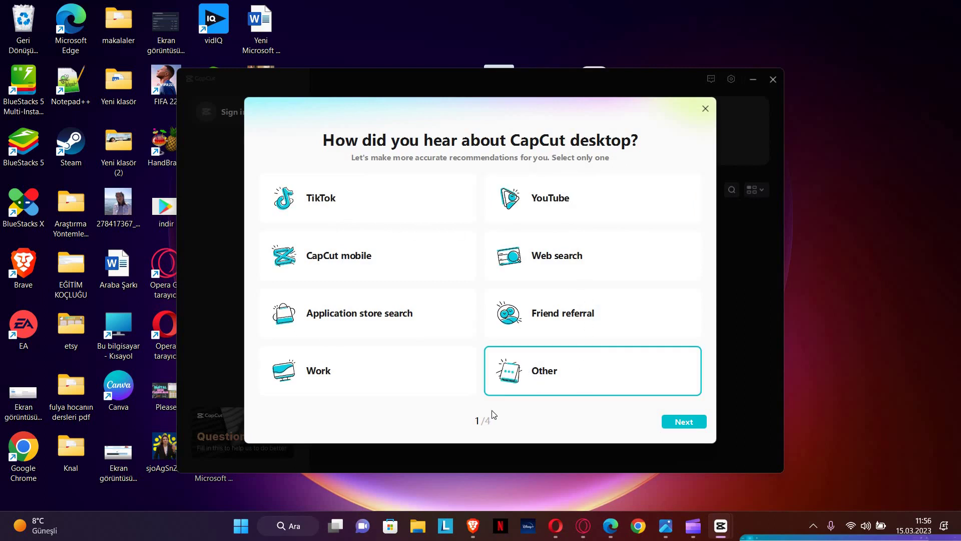
{"action": "left_click", "coordinate": [581, 203]}
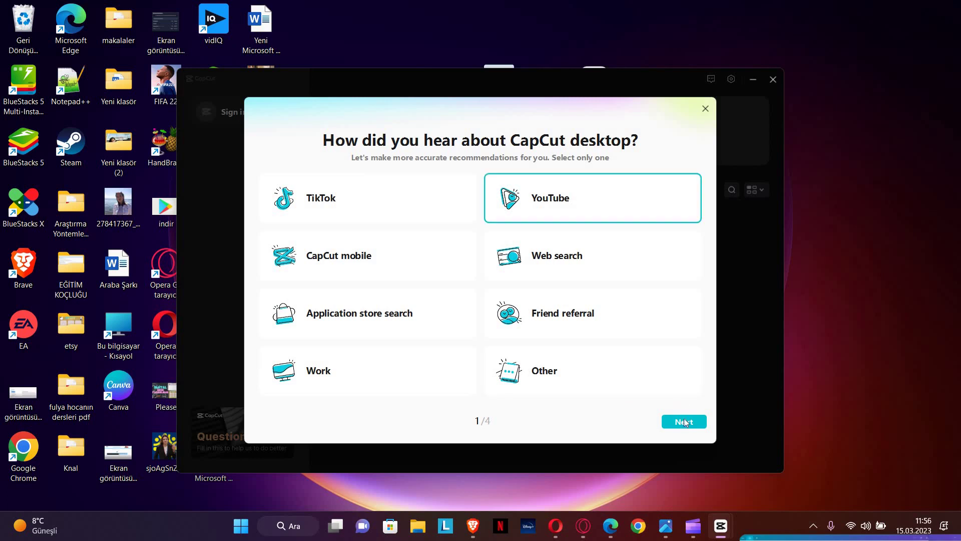
{"action": "left_click", "coordinate": [686, 422]}
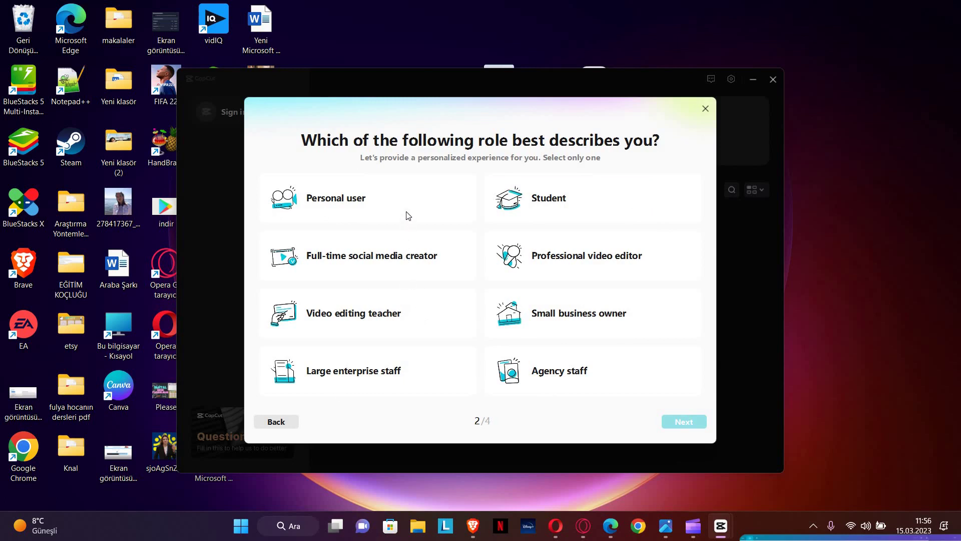
{"action": "left_click", "coordinate": [528, 211]}
{"action": "left_click", "coordinate": [684, 421]}
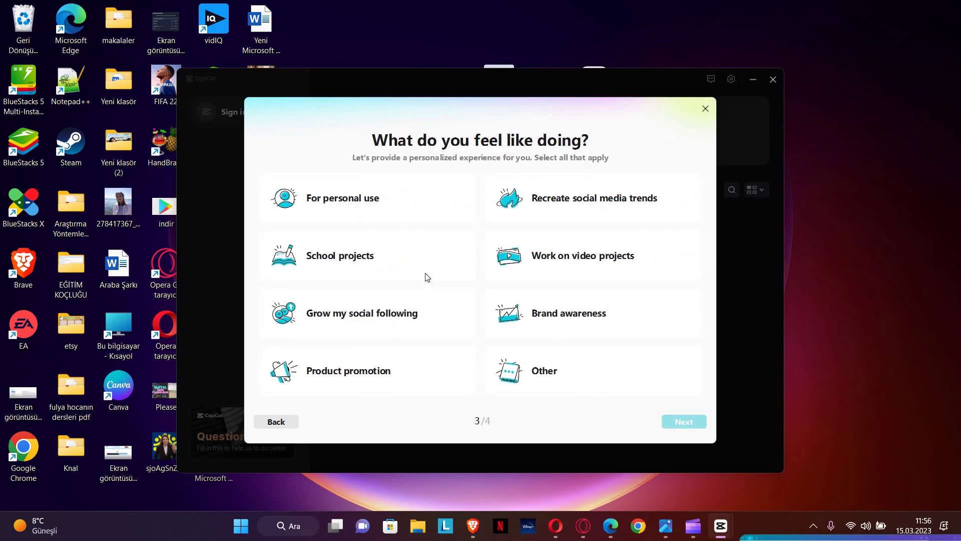
Complete the survey by choosing Work on video projects as the purpose and Daily life / Vlog as the video type
{"action": "left_click", "coordinate": [544, 267]}
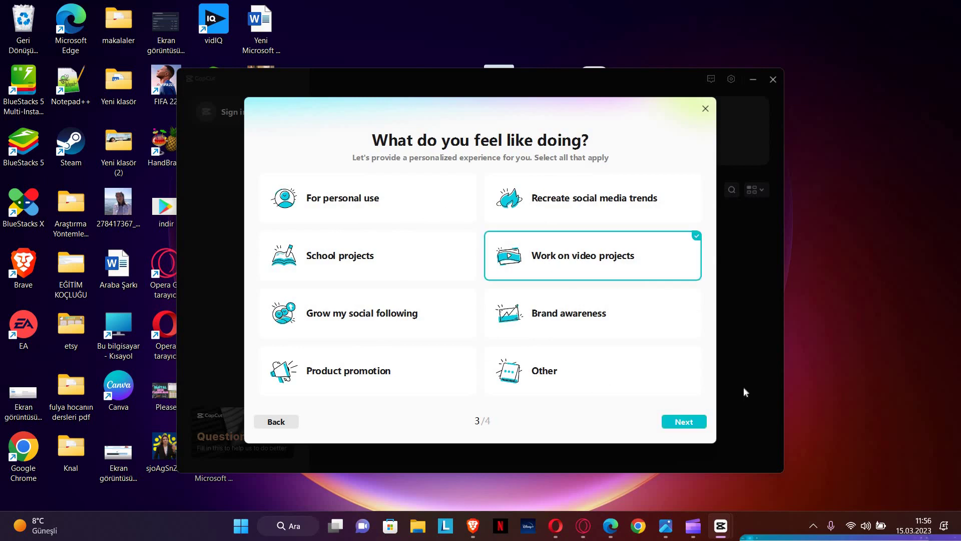
{"action": "left_click", "coordinate": [681, 423]}
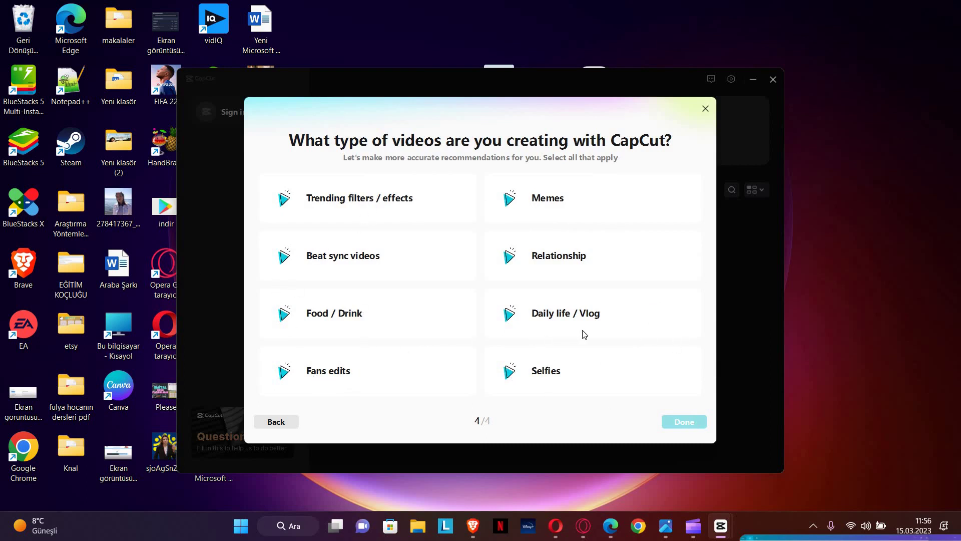
{"action": "left_click", "coordinate": [541, 330]}
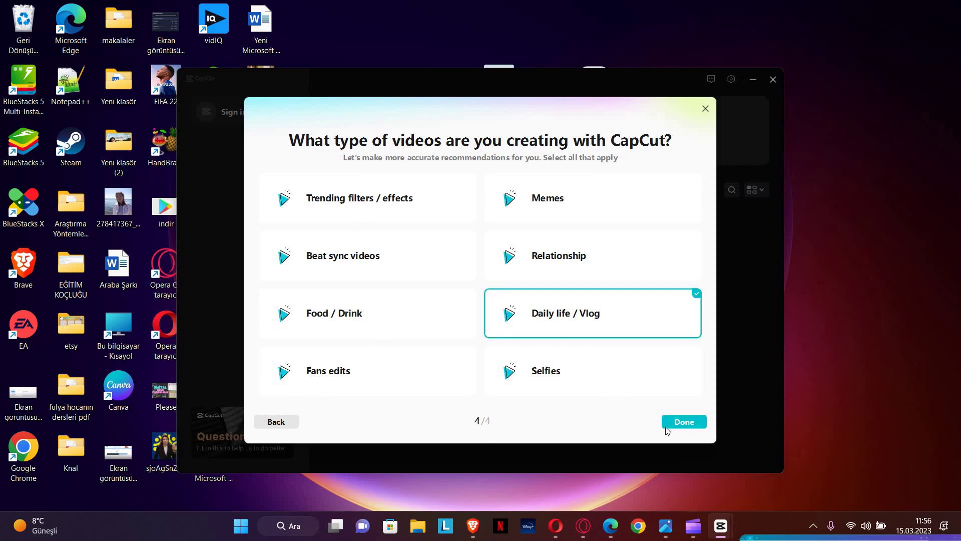
{"action": "left_click", "coordinate": [693, 423]}
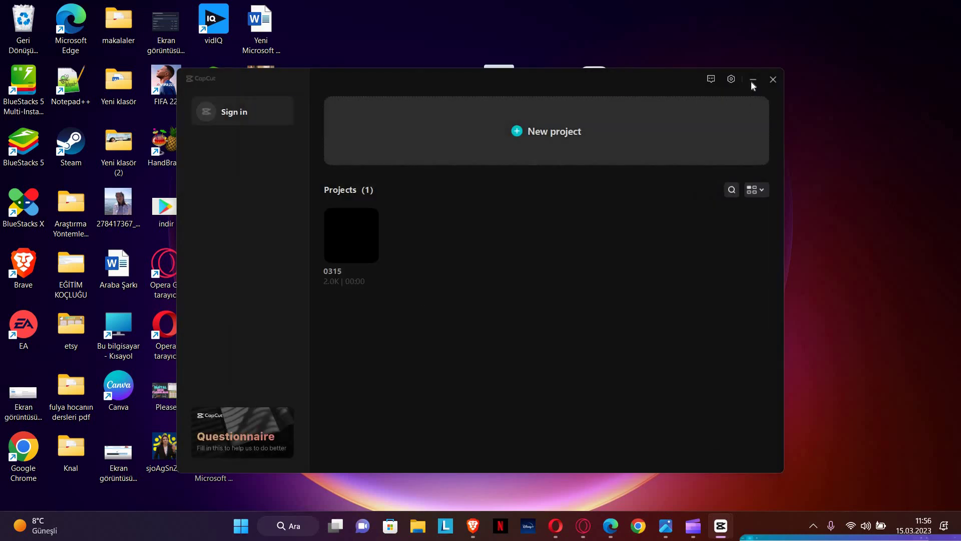
Create a new project and import the video "12 edevlet emeklilik başvuru sonucu takibi" from the KANAL folder
{"action": "left_click", "coordinate": [530, 132]}
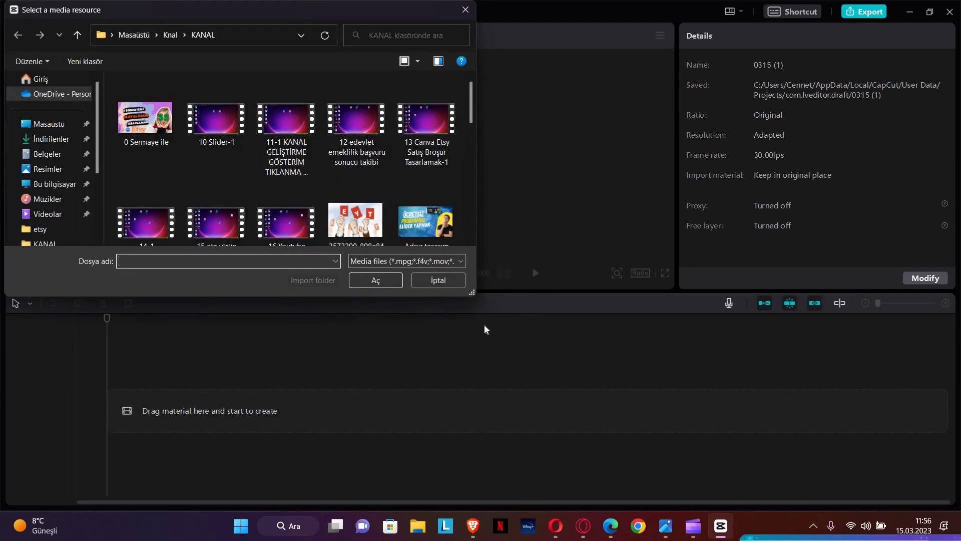
{"action": "left_click_drag", "start_coordinate": [583, 411], "coordinate": [622, 433]}
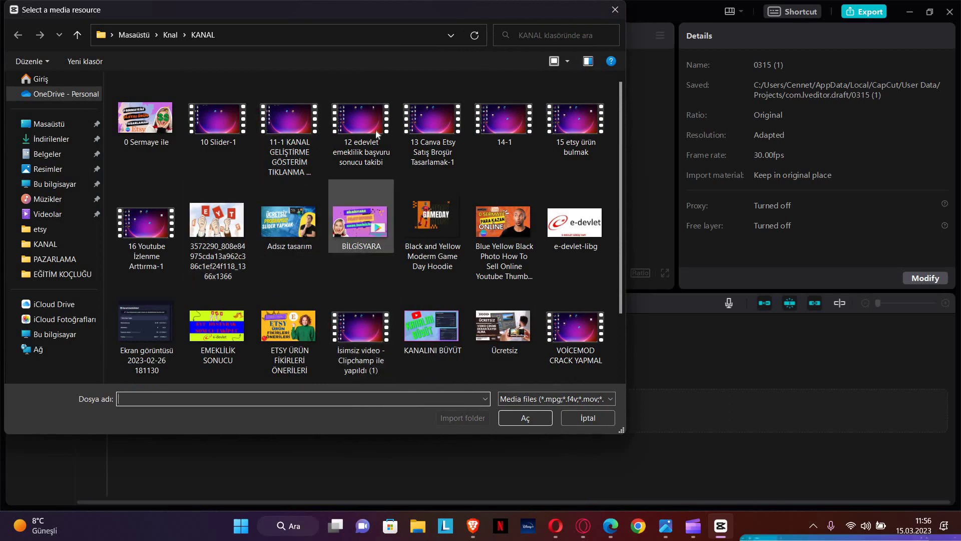
{"action": "left_click", "coordinate": [361, 130]}
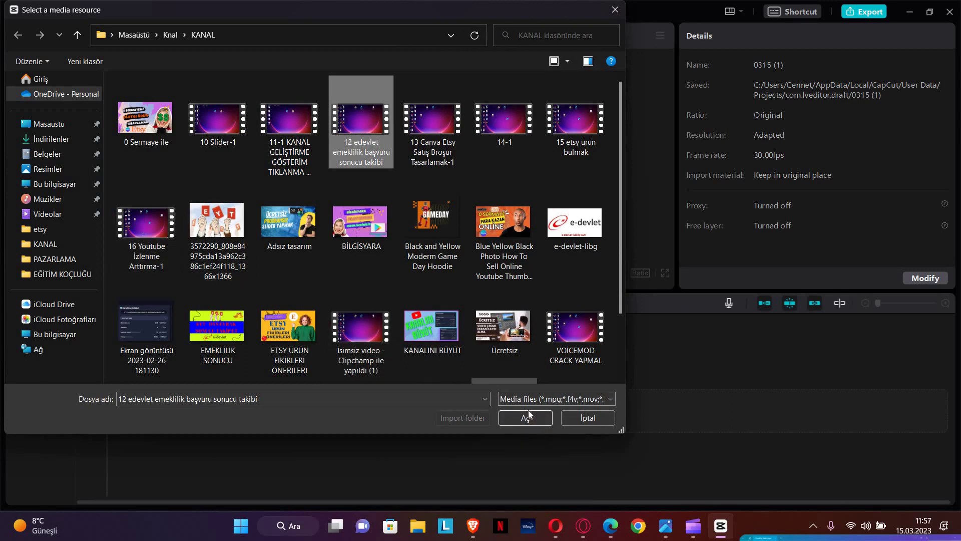
{"action": "left_click", "coordinate": [549, 413]}
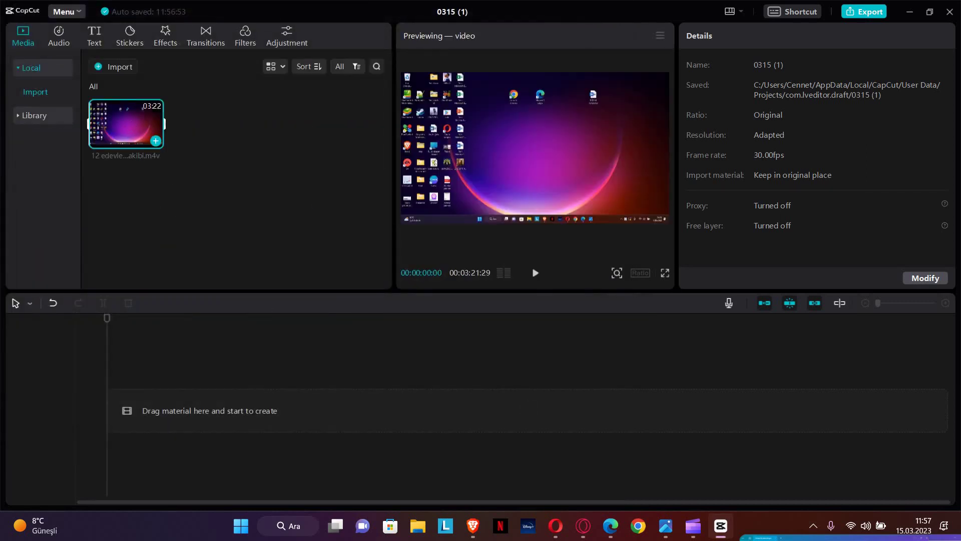
Add the imported video to the timeline as the first clip on the main track
{"action": "left_click_drag", "start_coordinate": [126, 125], "coordinate": [150, 150]}
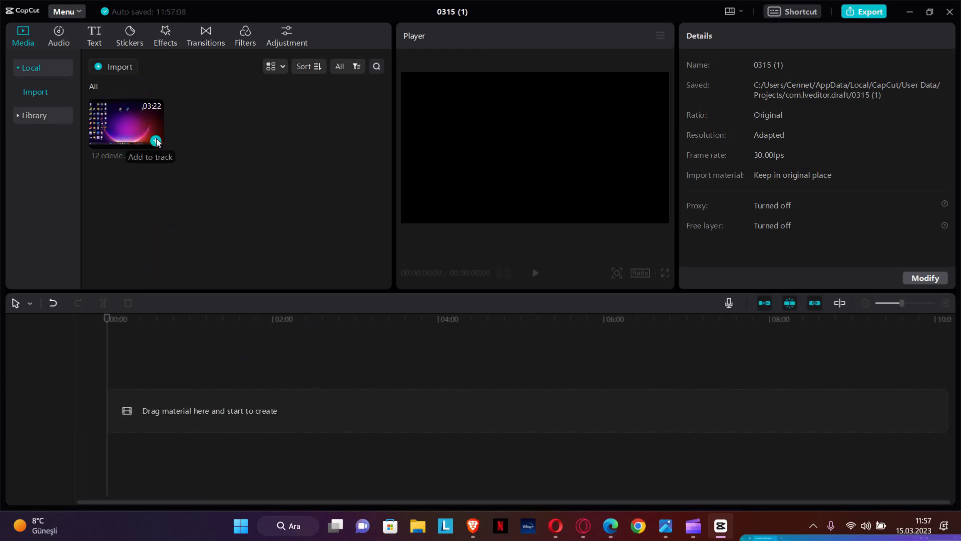
{"action": "left_click", "coordinate": [156, 141]}
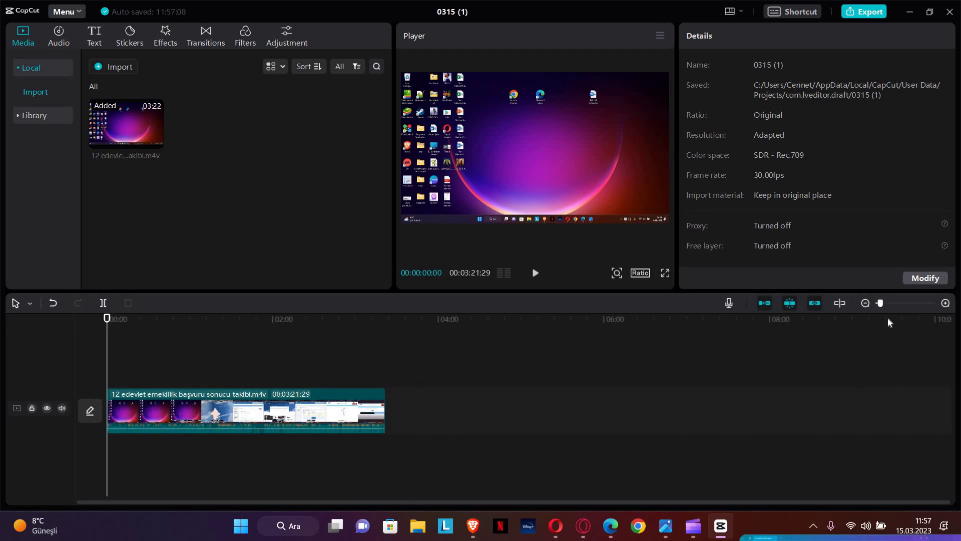
Split the video clip on the timeline at 00:00:41:10
{"action": "mouse_move", "coordinate": [918, 303]}
{"action": "left_mouse_down"}
{"action": "mouse_move", "coordinate": [884, 307]}
{"action": "mouse_move", "coordinate": [902, 307]}
{"action": "left_mouse_up"}
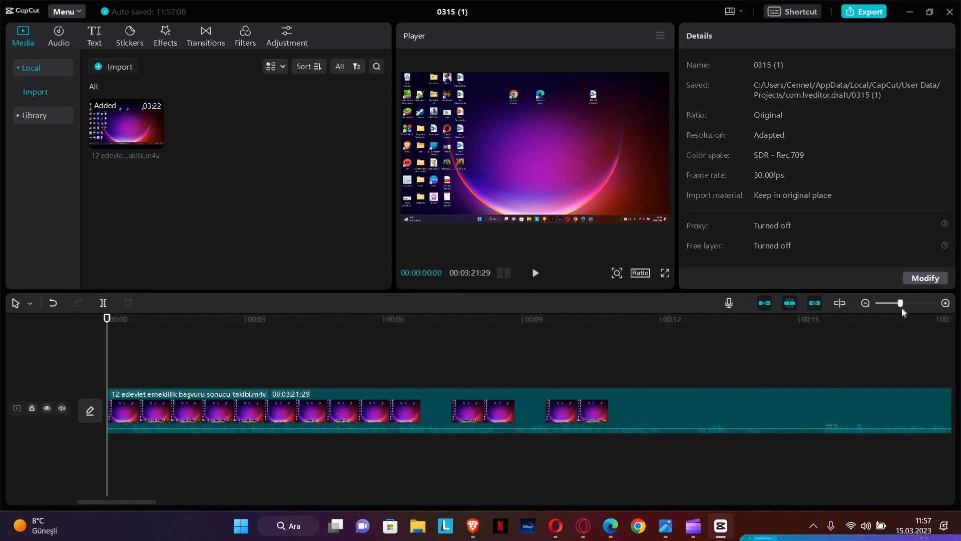
{"action": "scroll", "coordinate": [880, 320], "scroll_direction": "down", "scroll_amount": 3, "text": "ctrl"}
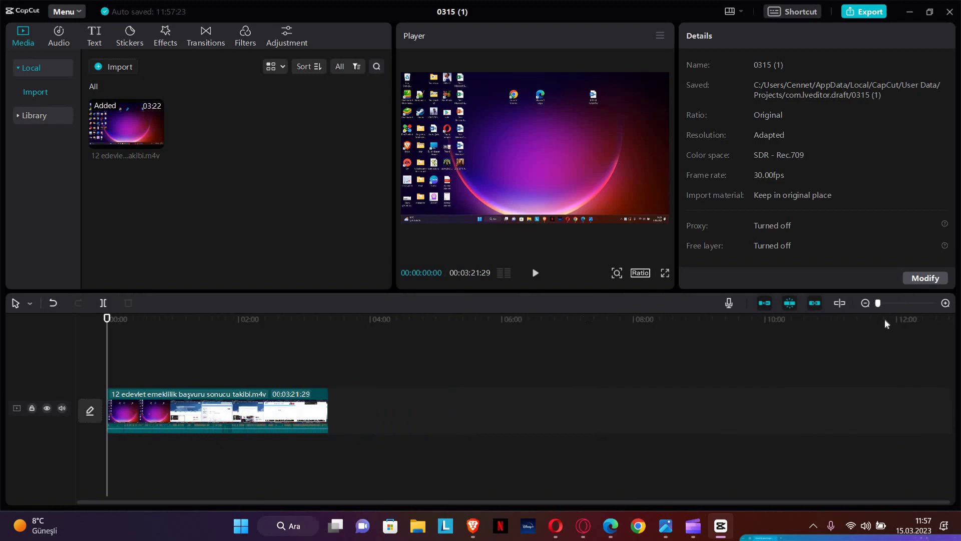
{"action": "scroll", "coordinate": [885, 320], "scroll_direction": "up", "scroll_amount": 2, "text": "ctrl"}
{"action": "scroll", "coordinate": [890, 319], "scroll_direction": "up", "scroll_amount": 1, "text": "ctrl"}
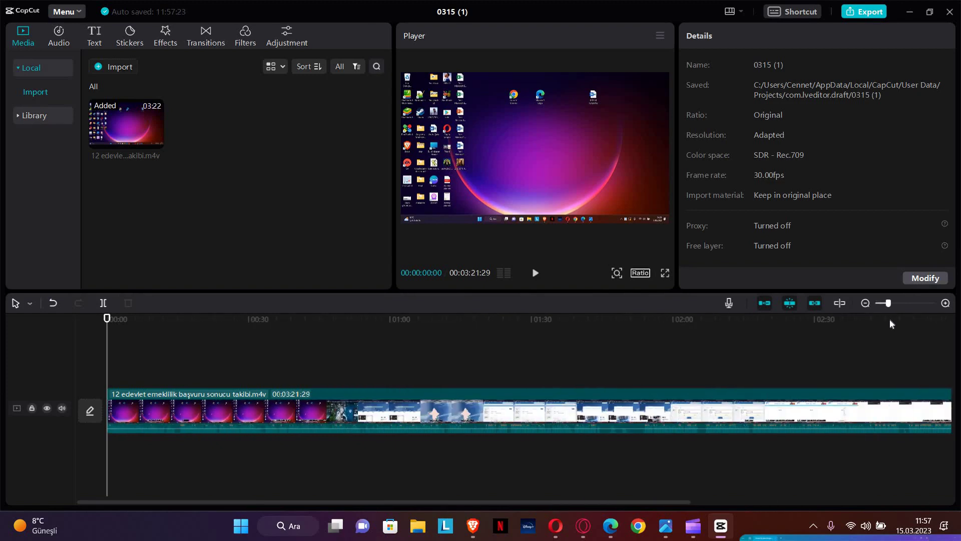
{"action": "scroll", "coordinate": [887, 318], "scroll_direction": "down", "scroll_amount": 1, "text": "ctrl"}
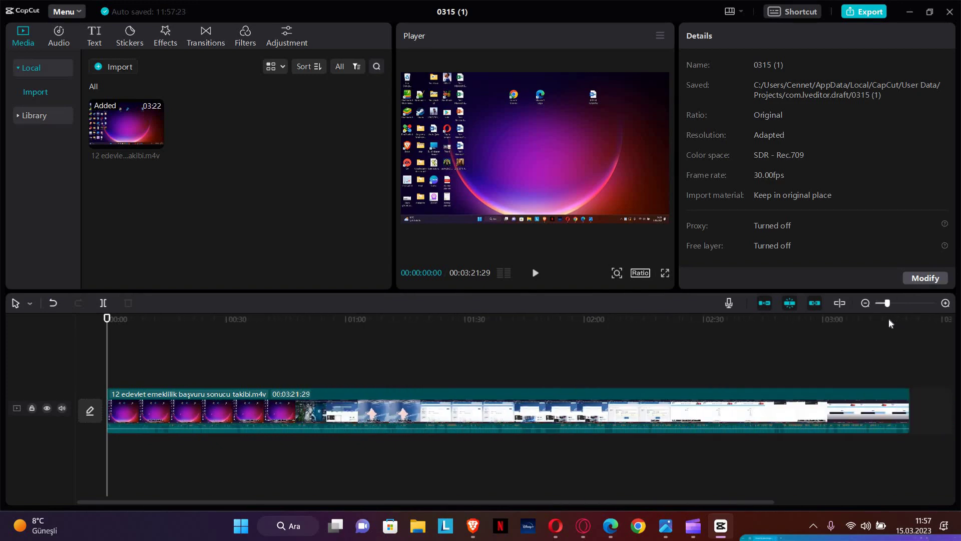
{"action": "left_click", "coordinate": [889, 319]}
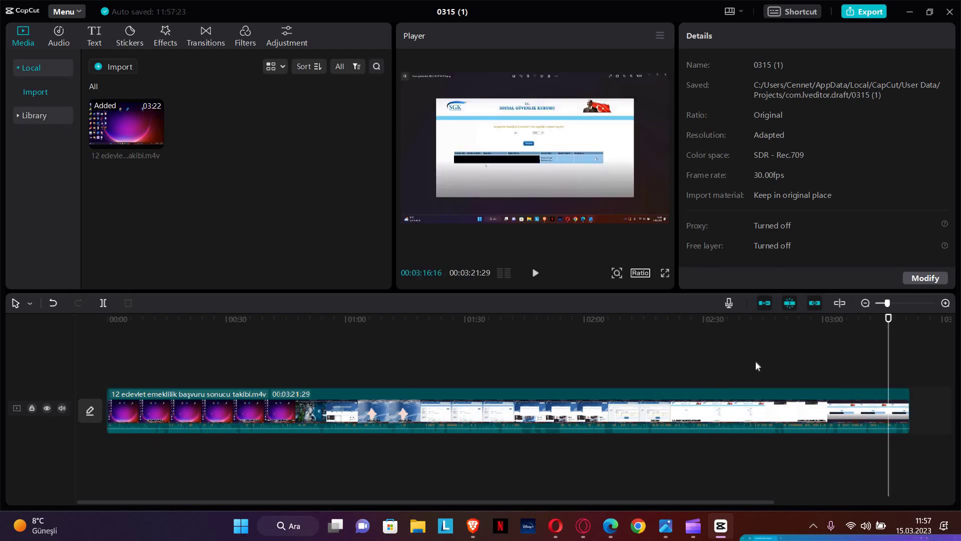
{"action": "left_click", "coordinate": [766, 320]}
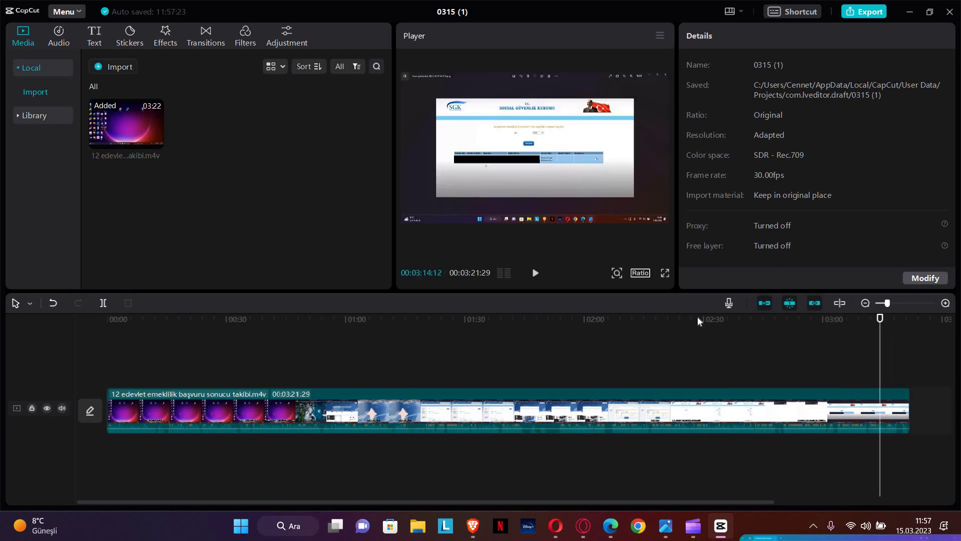
{"action": "left_click_drag", "start_coordinate": [431, 335], "coordinate": [274, 342]}
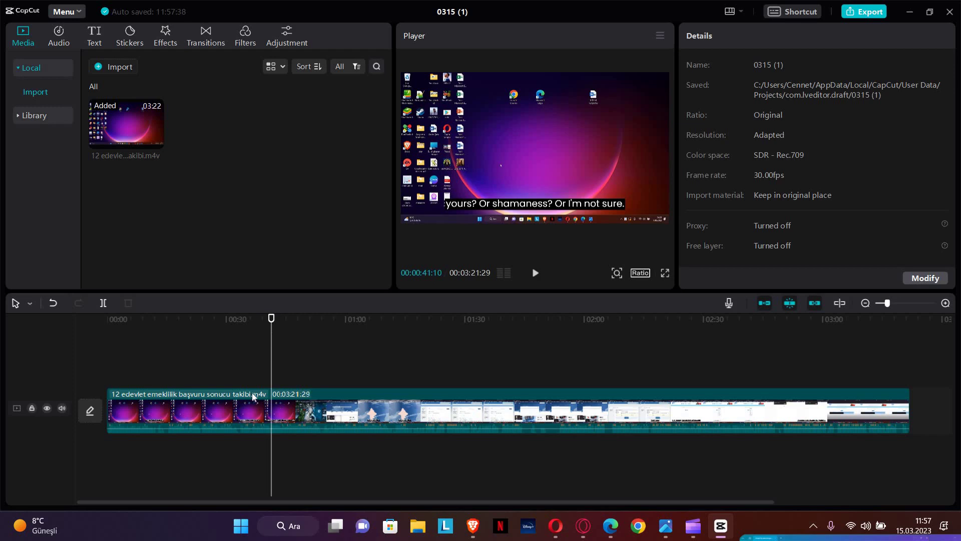
{"action": "left_click", "coordinate": [240, 415]}
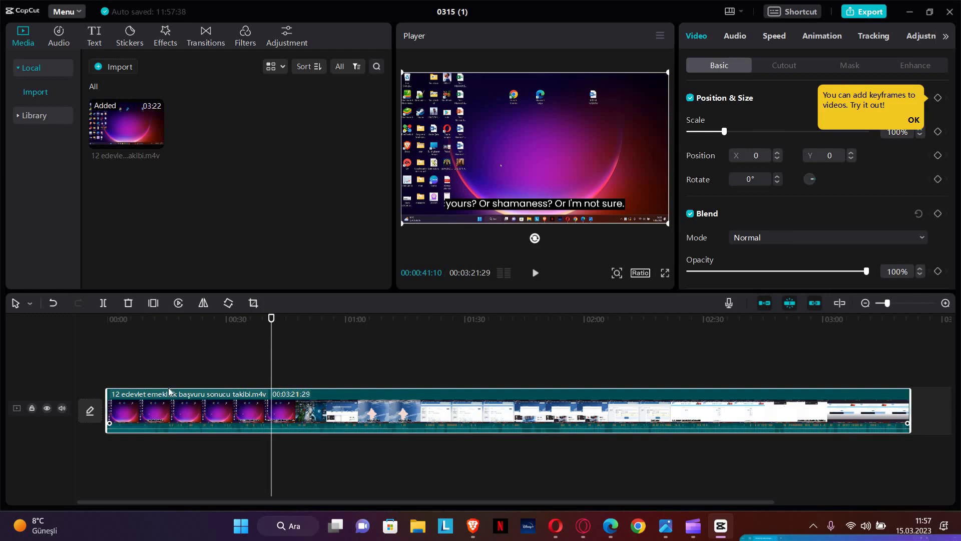
{"action": "mouse_move", "coordinate": [107, 405]}
{"action": "left_mouse_down"}
{"action": "mouse_move", "coordinate": [281, 401]}
{"action": "mouse_move", "coordinate": [107, 401]}
{"action": "left_mouse_up"}
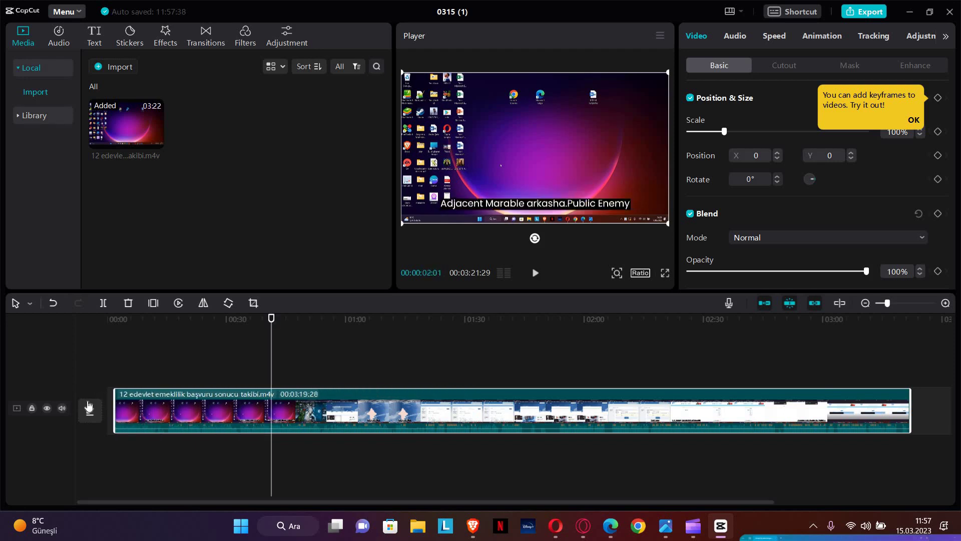
{"action": "left_click", "coordinate": [103, 304]}
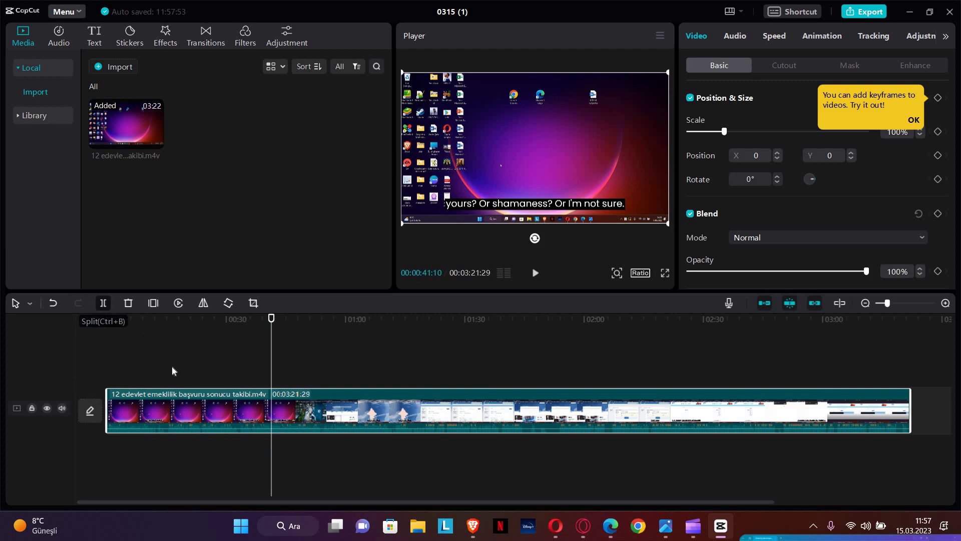
Delete the part of the video that lies before the split
{"action": "left_click", "coordinate": [226, 415]}
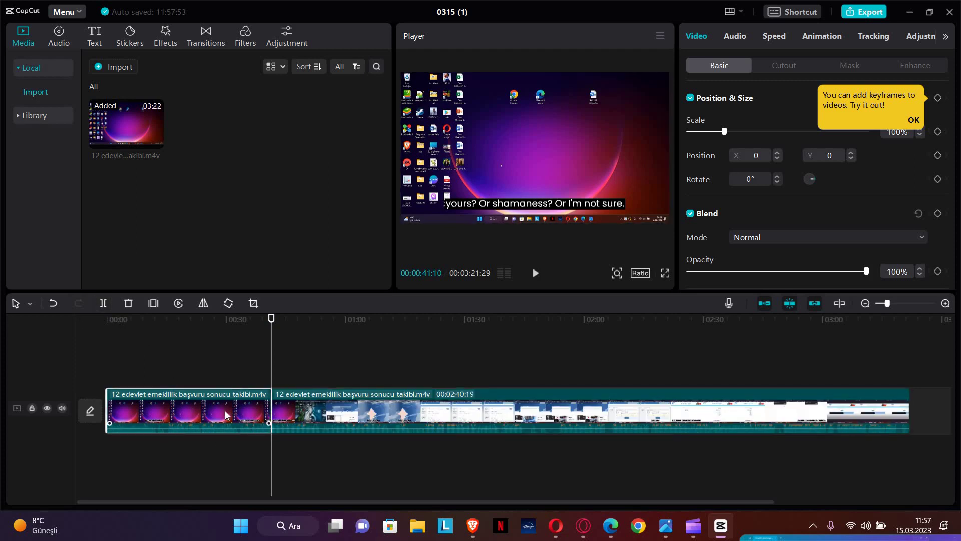
{"action": "key", "text": "Delete"}
{"action": "left_click", "coordinate": [204, 405]}
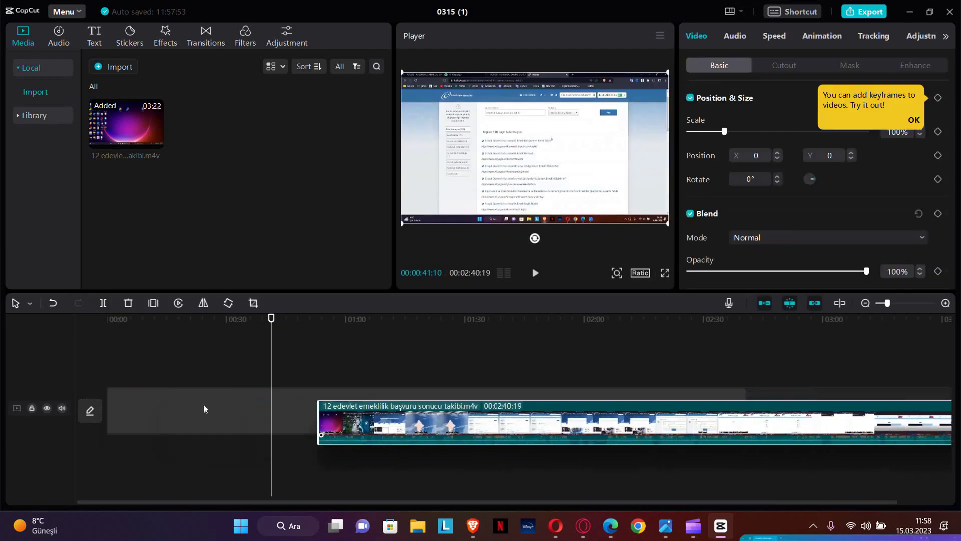
Split the remaining video clip on the timeline at 00:00:52:16
{"action": "left_click", "coordinate": [273, 318]}
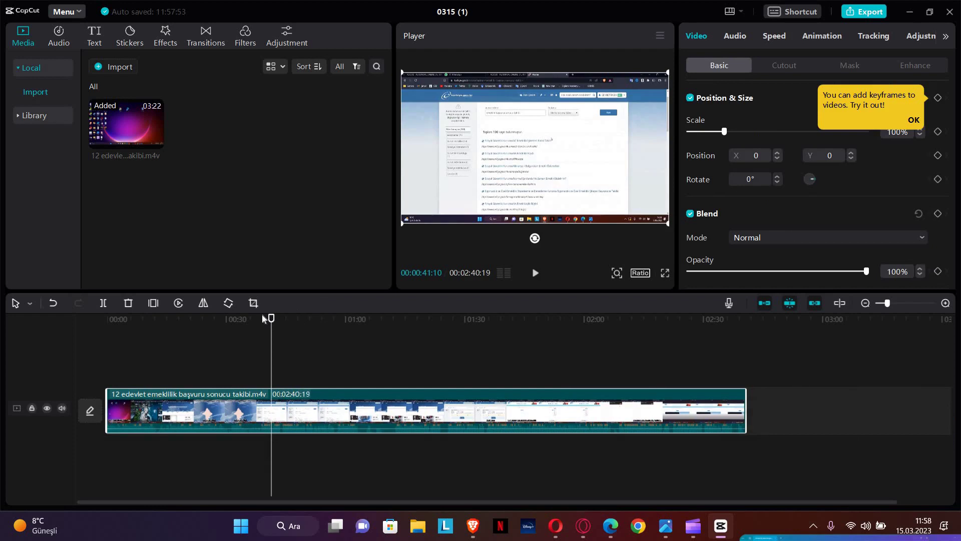
{"action": "key", "text": "Home"}
{"action": "left_click_drag", "start_coordinate": [203, 354], "coordinate": [315, 354]}
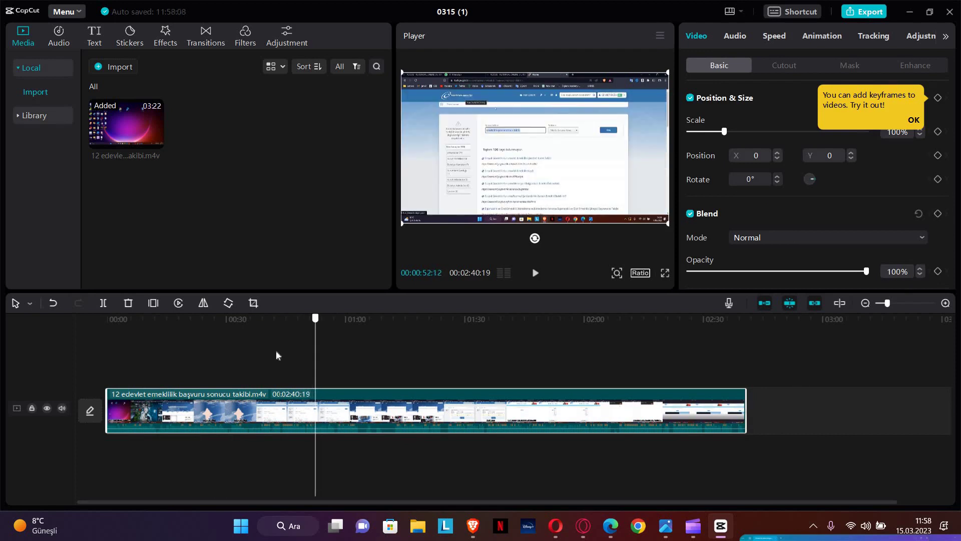
{"action": "left_click", "coordinate": [104, 303]}
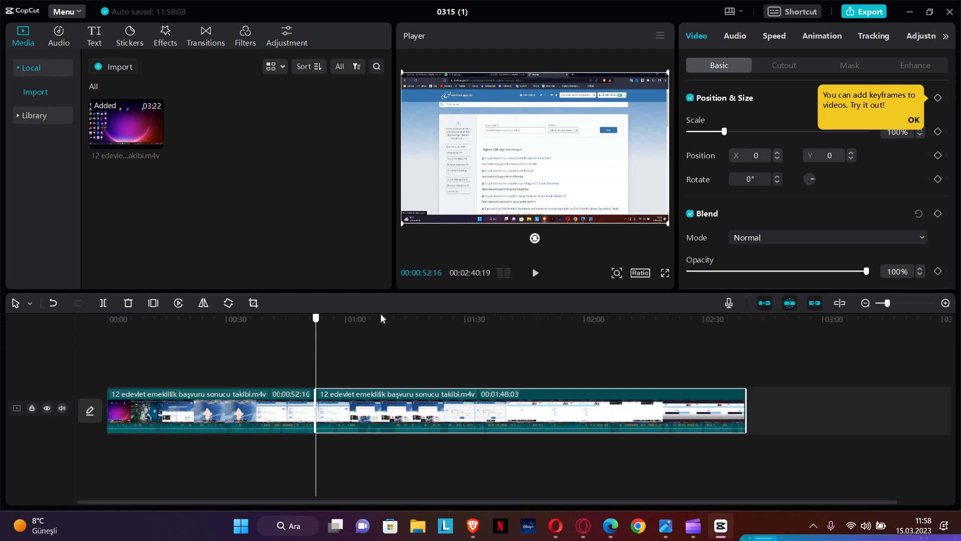
Split the second clip at 00:01:21:26 and delete the section between the two splits
{"action": "left_click_drag", "start_coordinate": [382, 318], "coordinate": [433, 323]}
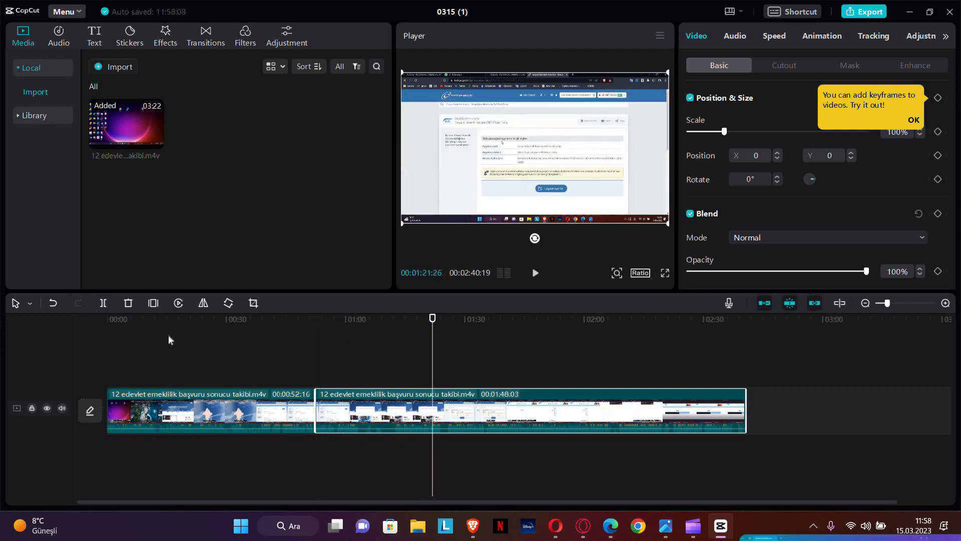
{"action": "left_click", "coordinate": [106, 303]}
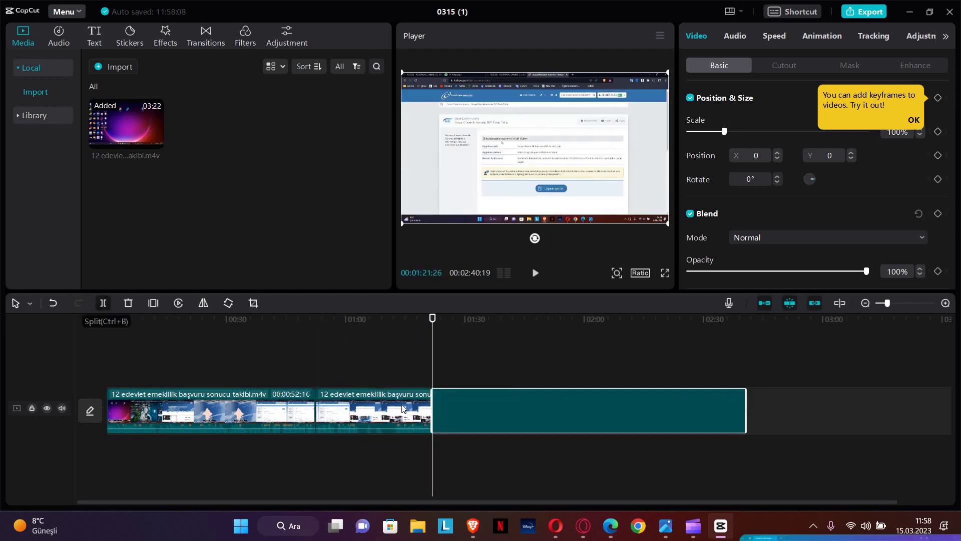
{"action": "left_click", "coordinate": [395, 409]}
{"action": "key", "text": "Delete"}
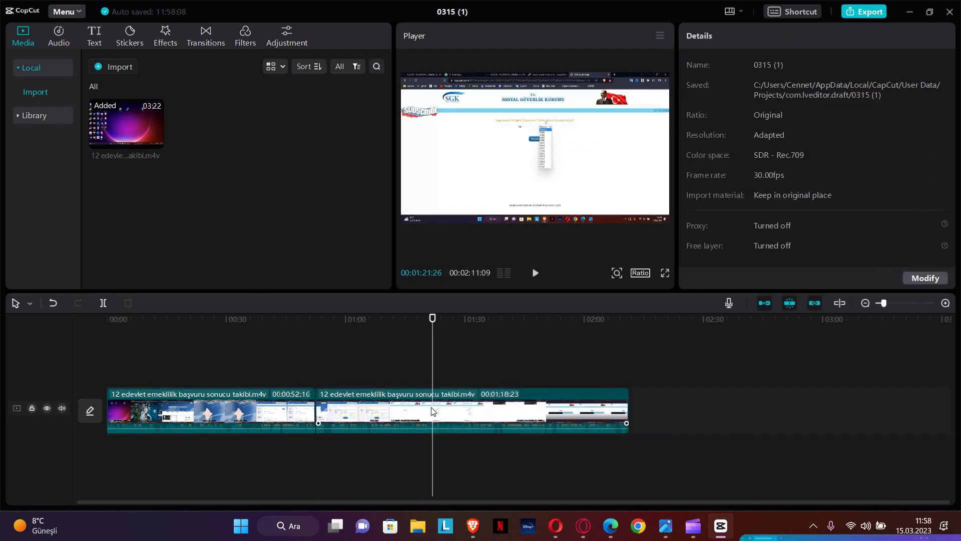
Try to crop the whole second clip to a small area around the middle of the results table, using the frame at 00:01:46:27
{"action": "left_click_drag", "start_coordinate": [429, 321], "coordinate": [532, 374]}
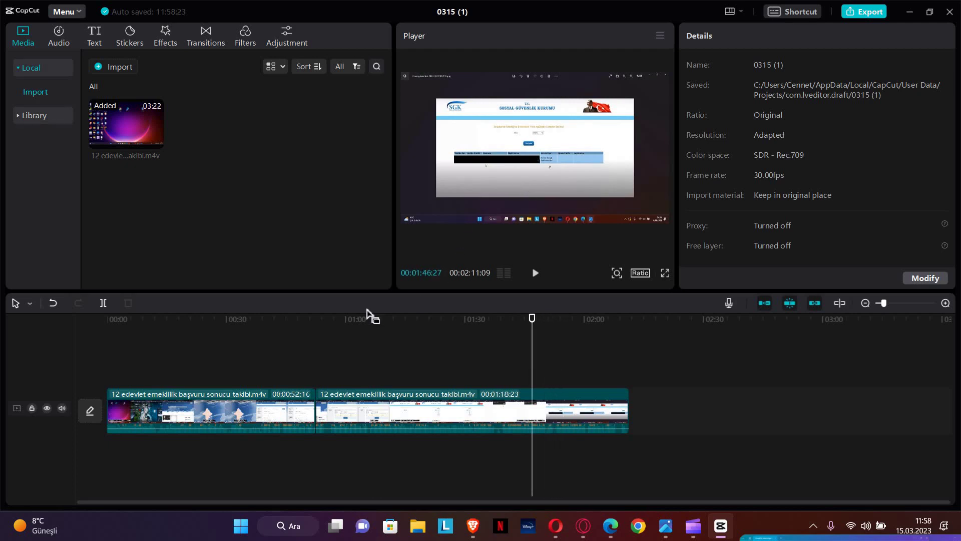
{"action": "left_click", "coordinate": [407, 415]}
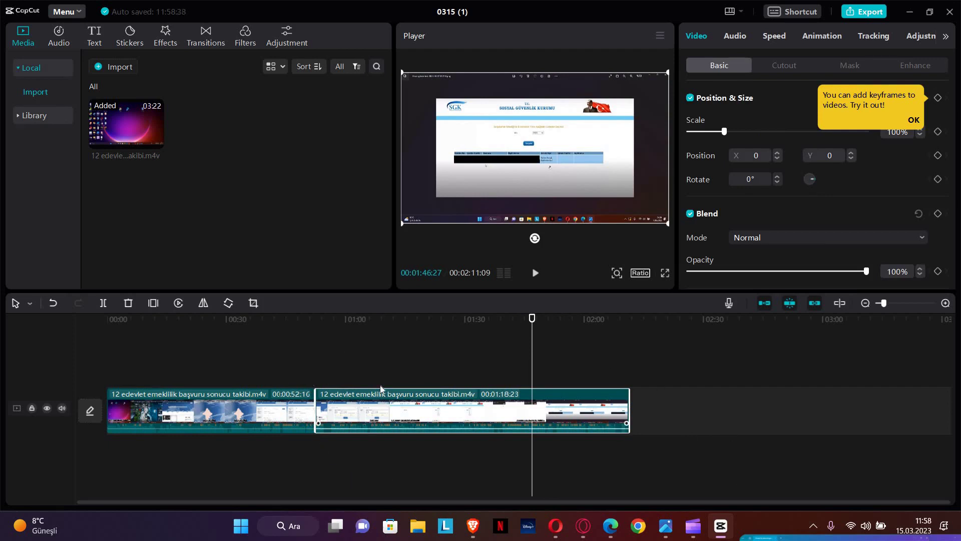
{"action": "left_click", "coordinate": [254, 304]}
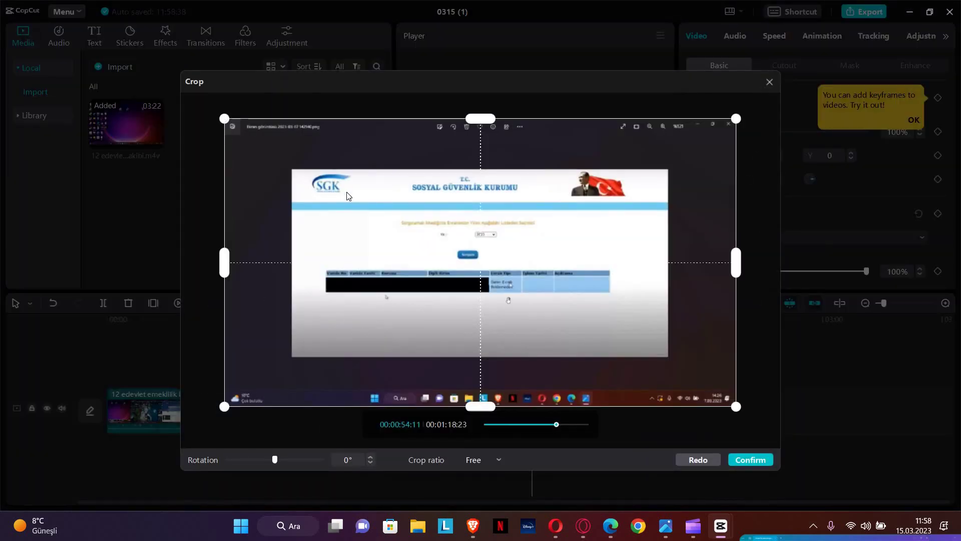
{"action": "left_click_drag", "start_coordinate": [224, 119], "coordinate": [205, 127]}
{"action": "left_click_drag", "start_coordinate": [224, 119], "coordinate": [605, 314]}
{"action": "mouse_move", "coordinate": [472, 266]}
{"action": "left_mouse_down"}
{"action": "mouse_move", "coordinate": [494, 272]}
{"action": "mouse_move", "coordinate": [463, 270]}
{"action": "left_mouse_up"}
{"action": "left_click_drag", "start_coordinate": [640, 358], "coordinate": [386, 225]}
{"action": "left_click_drag", "start_coordinate": [437, 260], "coordinate": [470, 282]}
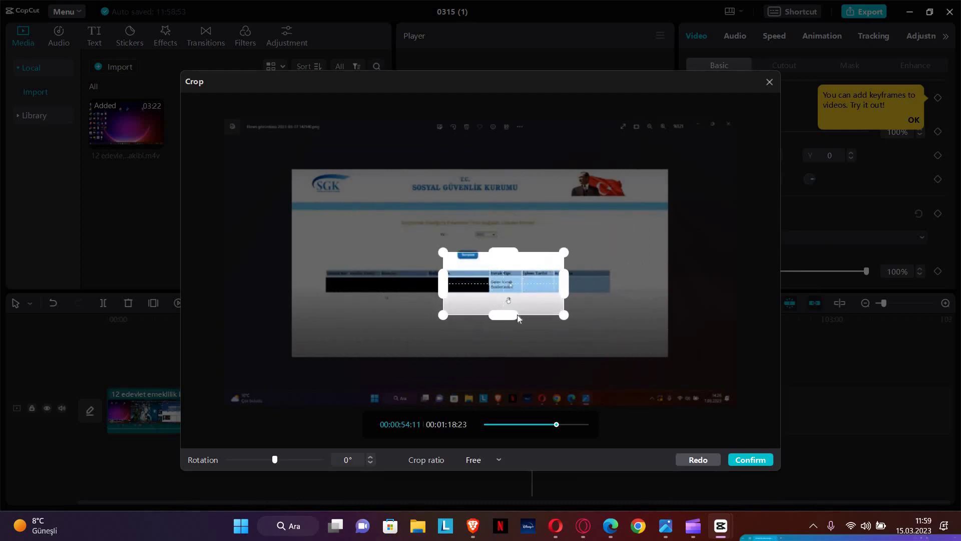
{"action": "left_click", "coordinate": [753, 461]}
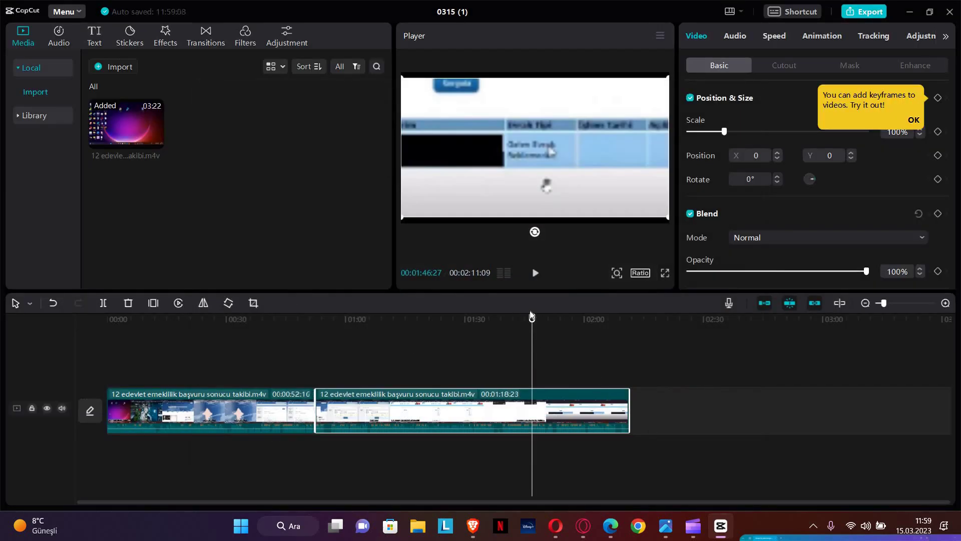
Check the crop on earlier frames of the second clip and undo it
{"action": "left_click_drag", "start_coordinate": [527, 323], "coordinate": [442, 326]}
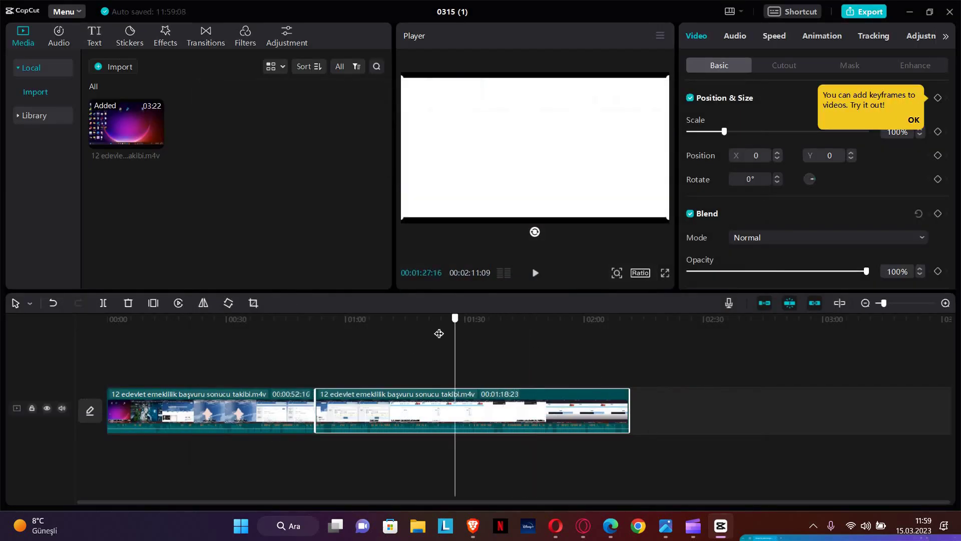
{"action": "left_click_drag", "start_coordinate": [287, 329], "coordinate": [508, 335]}
{"action": "left_click_drag", "start_coordinate": [404, 336], "coordinate": [266, 316]}
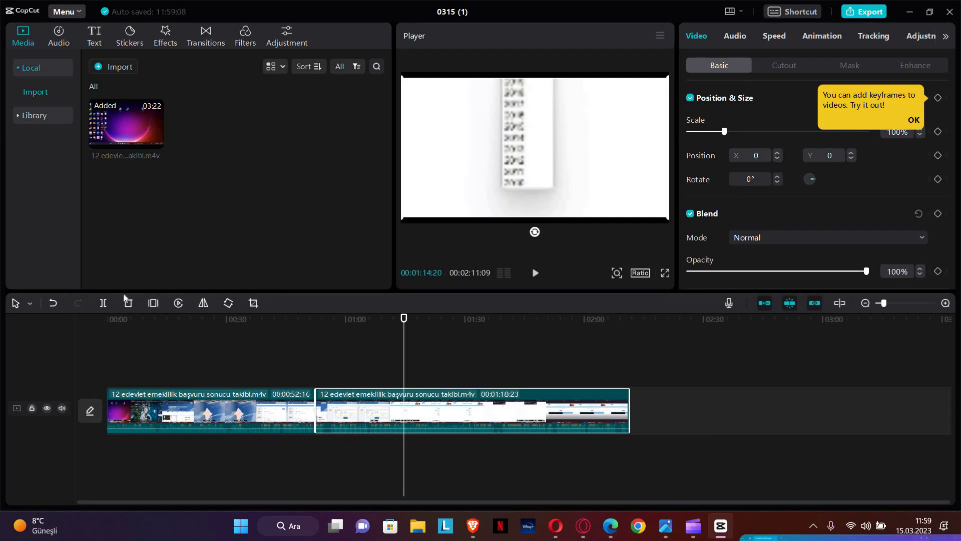
{"action": "left_click", "coordinate": [53, 303]}
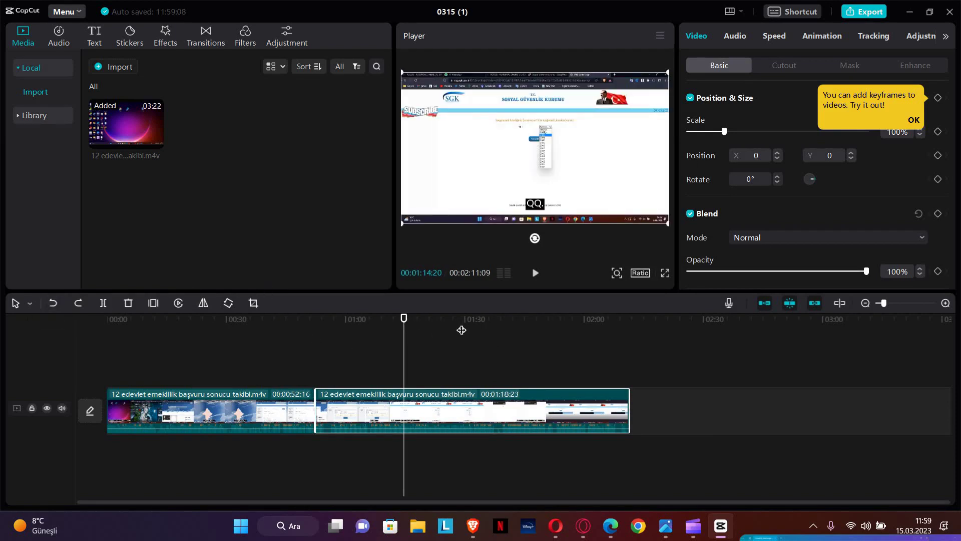
Isolate the results table part of the second clip by splitting at 00:01:47:12 and 00:01:56:18
{"action": "left_click_drag", "start_coordinate": [461, 330], "coordinate": [535, 344]}
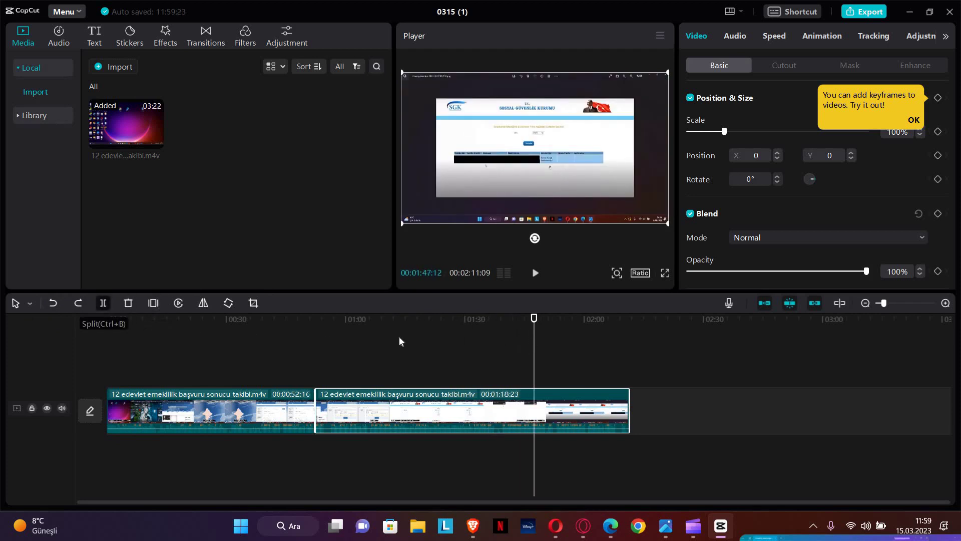
{"action": "key", "text": "ctrl+b"}
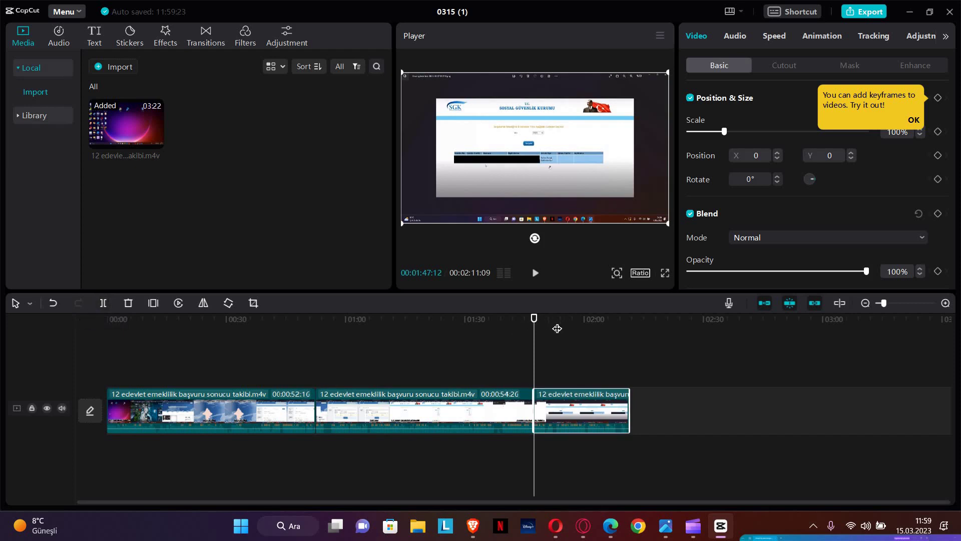
{"action": "left_click_drag", "start_coordinate": [557, 328], "coordinate": [570, 329]}
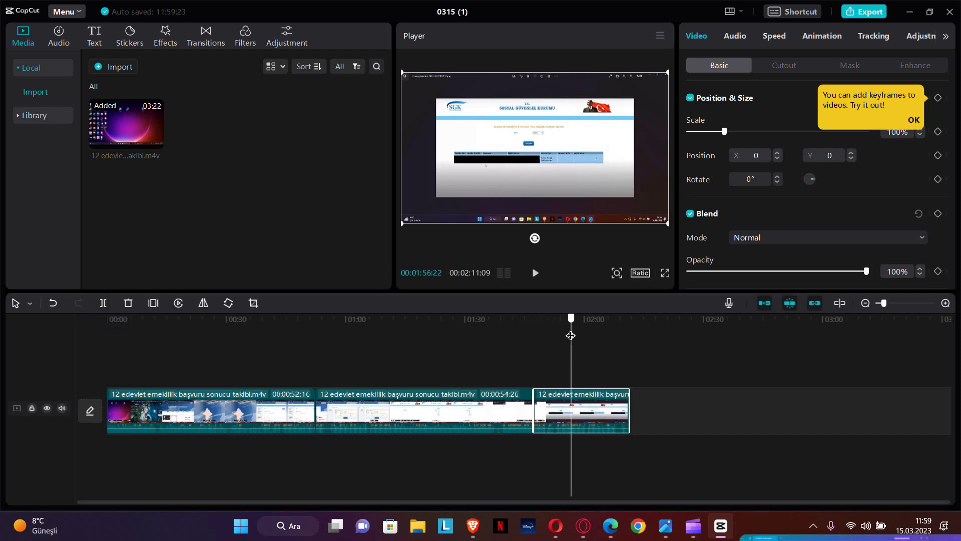
{"action": "left_click", "coordinate": [103, 306]}
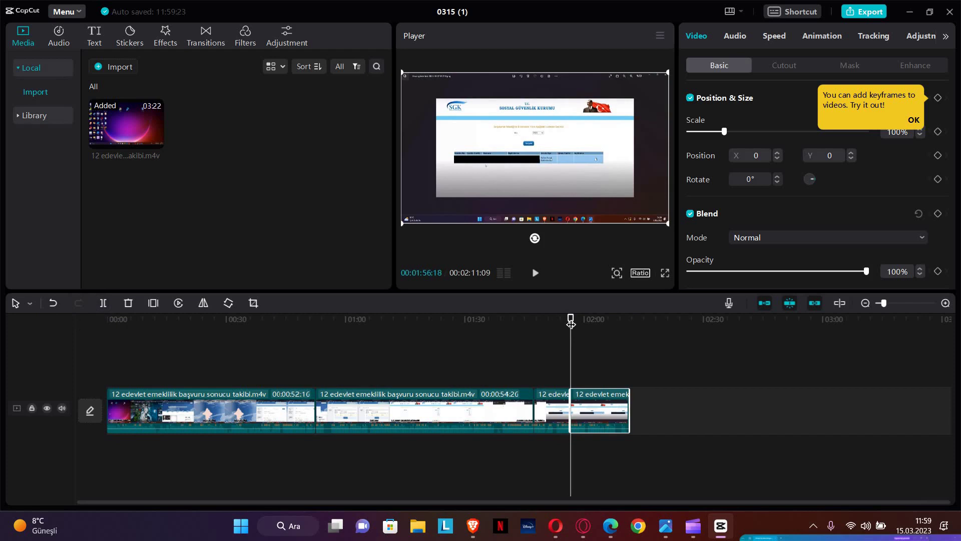
Crop the short clip between the two new splits to the area around the right part of the results table
{"action": "left_click_drag", "start_coordinate": [551, 329], "coordinate": [542, 330]}
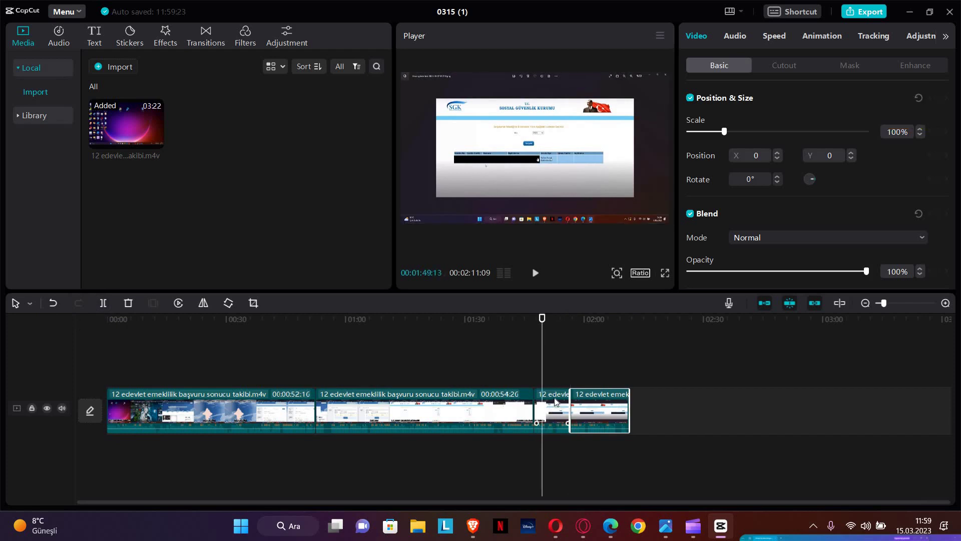
{"action": "left_click", "coordinate": [556, 403]}
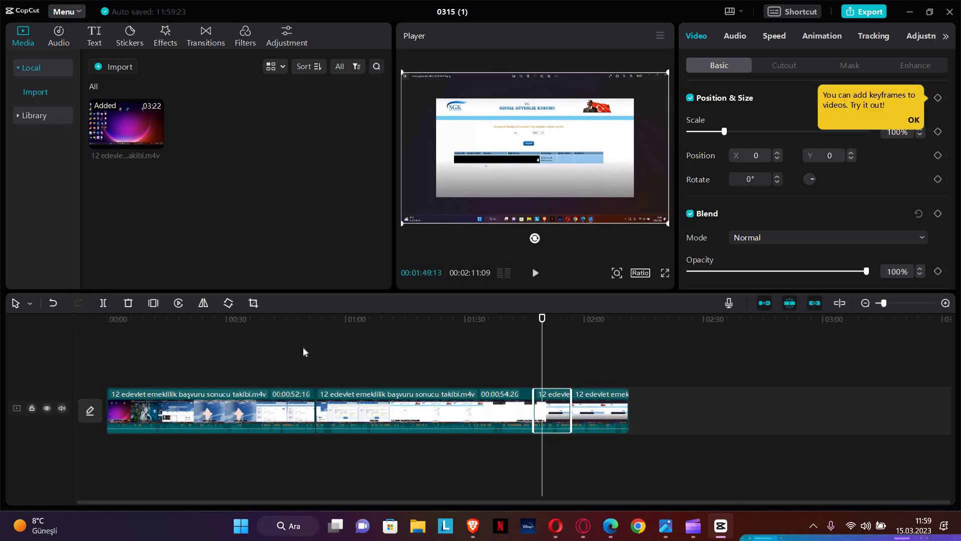
{"action": "left_click", "coordinate": [253, 303]}
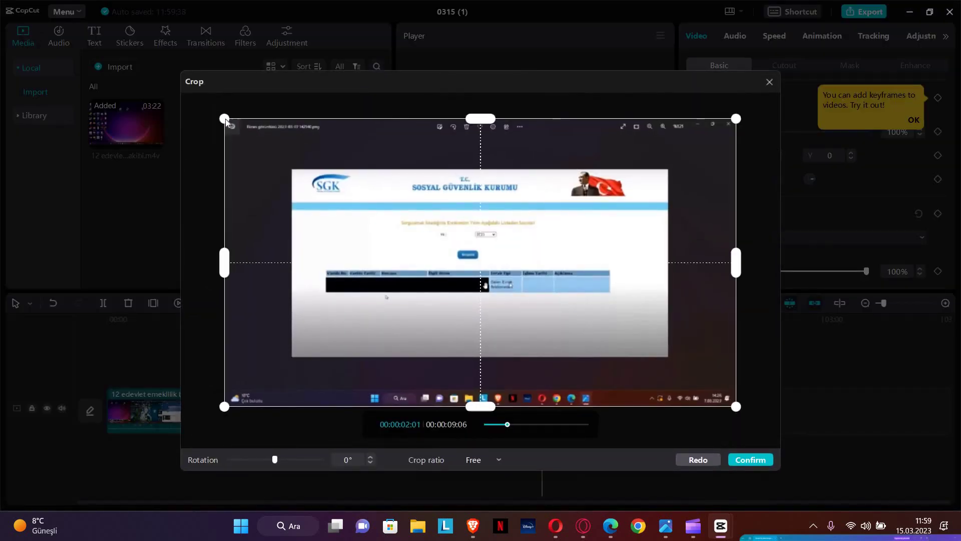
{"action": "left_click_drag", "start_coordinate": [224, 119], "coordinate": [440, 249]}
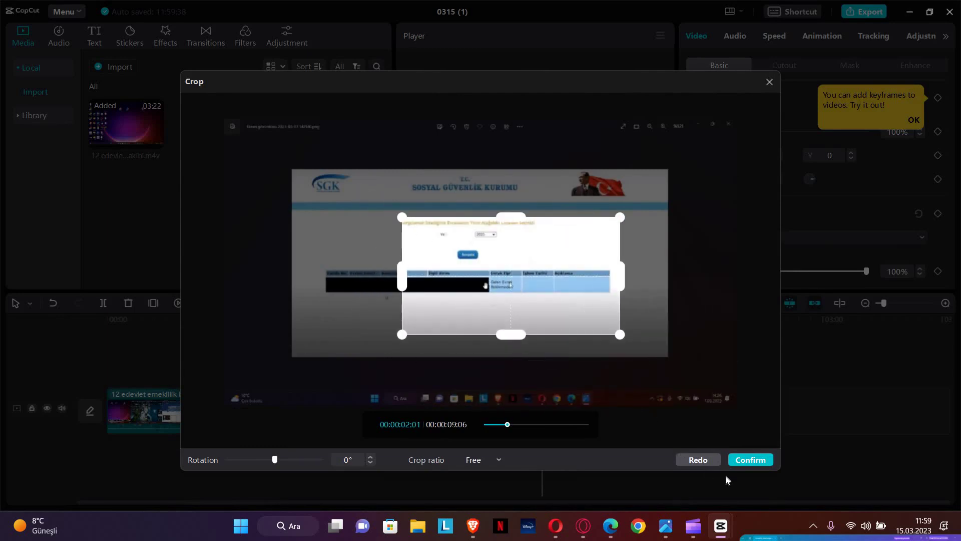
{"action": "left_click", "coordinate": [751, 460]}
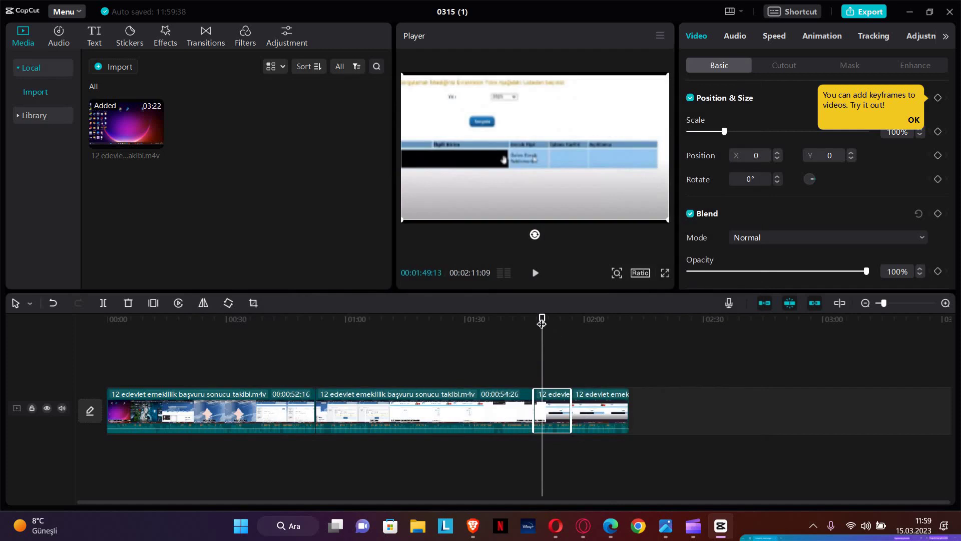
Mute the main track and play the video from 00:01:41:22 through the cropped section
{"action": "left_click_drag", "start_coordinate": [542, 317], "coordinate": [511, 317]}
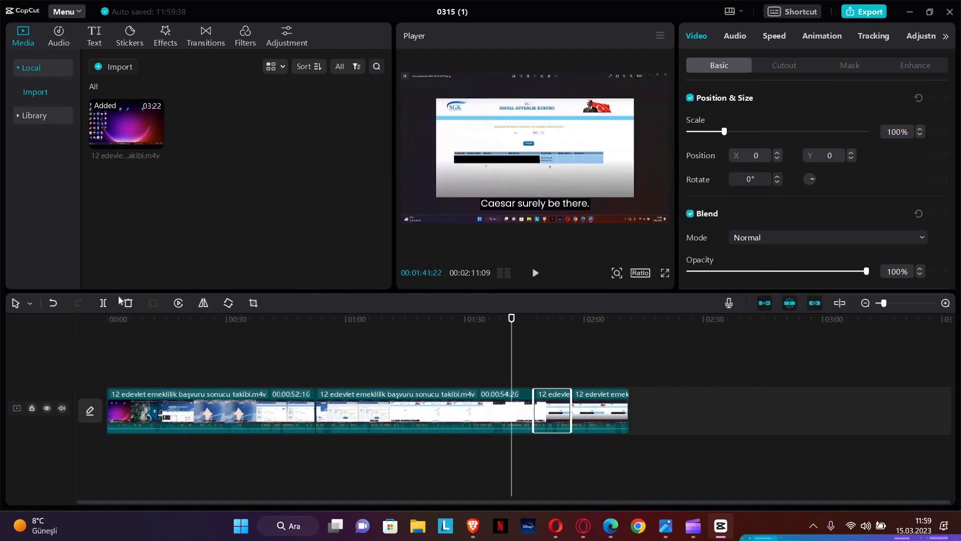
{"action": "left_click", "coordinate": [64, 407]}
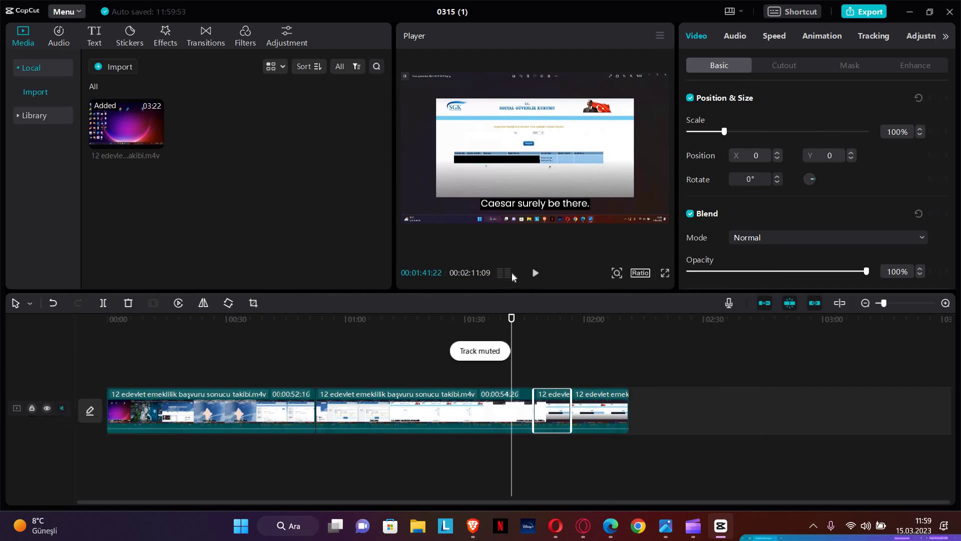
{"action": "key", "text": "space"}
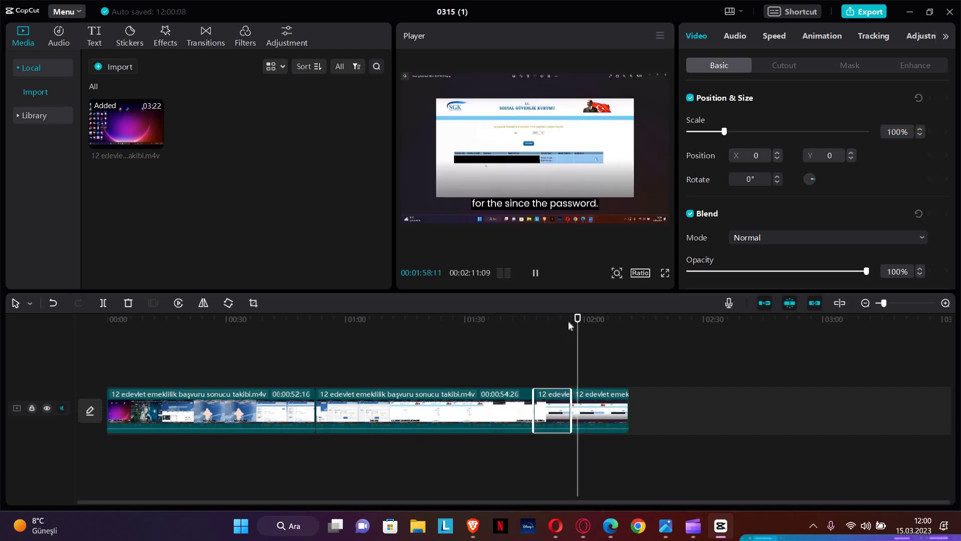
{"action": "key", "text": "space"}
Add the Pull in transition at the cut just before the cropped clip
{"action": "left_click", "coordinate": [526, 320]}
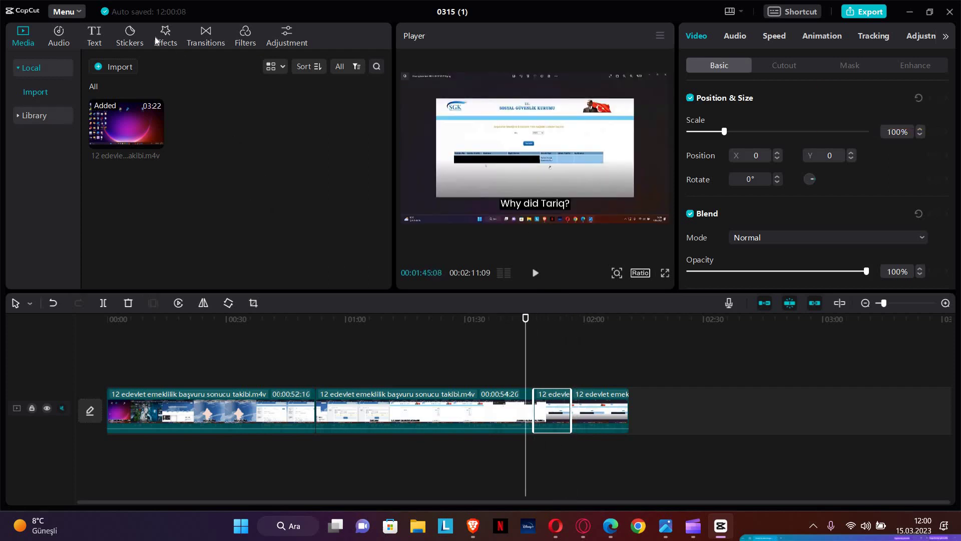
{"action": "left_click", "coordinate": [205, 39]}
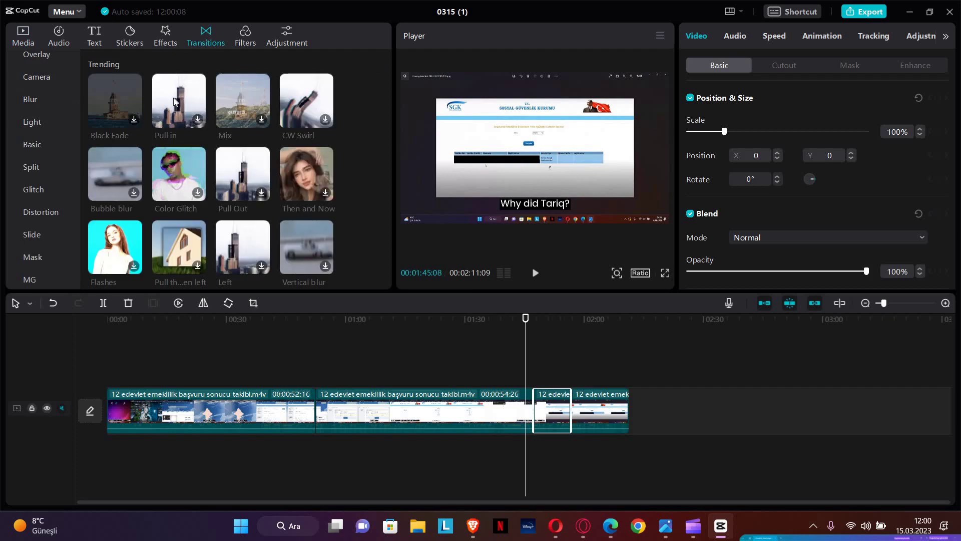
{"action": "mouse_move", "coordinate": [173, 98]}
{"action": "left_mouse_down"}
{"action": "mouse_move", "coordinate": [220, 145]}
{"action": "mouse_move", "coordinate": [540, 391]}
{"action": "mouse_move", "coordinate": [536, 356]}
{"action": "mouse_move", "coordinate": [393, 324]}
{"action": "left_mouse_up"}
{"action": "left_click", "coordinate": [196, 116]}
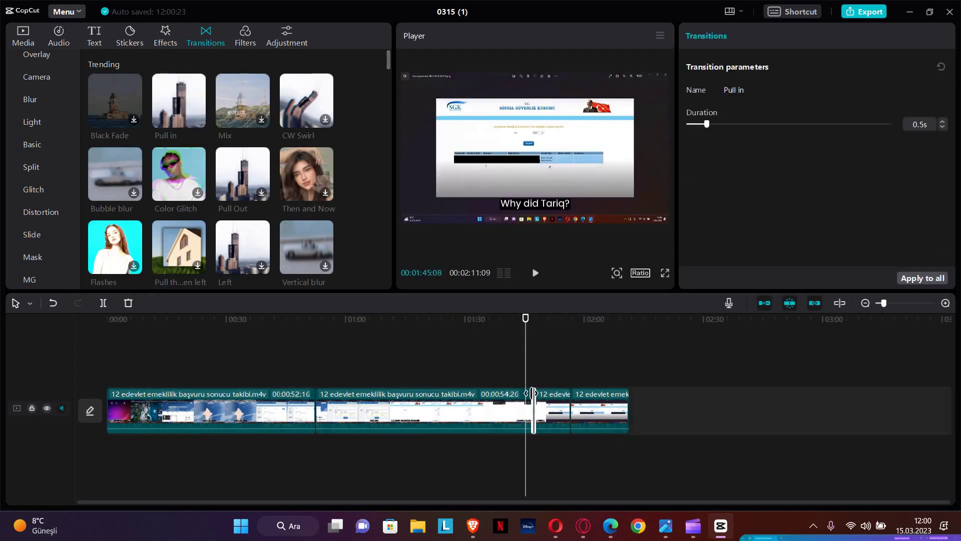
Lengthen the Pull in transition to 1.5 s and play it back
{"action": "mouse_move", "coordinate": [533, 393]}
{"action": "left_mouse_down"}
{"action": "mouse_move", "coordinate": [551, 410]}
{"action": "mouse_move", "coordinate": [536, 409]}
{"action": "left_mouse_up"}
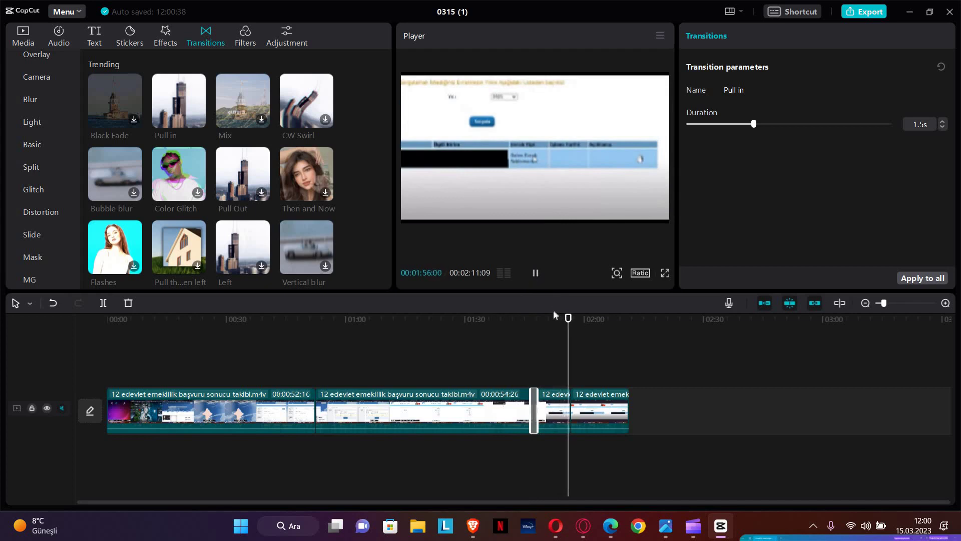
{"action": "left_click", "coordinate": [522, 319]}
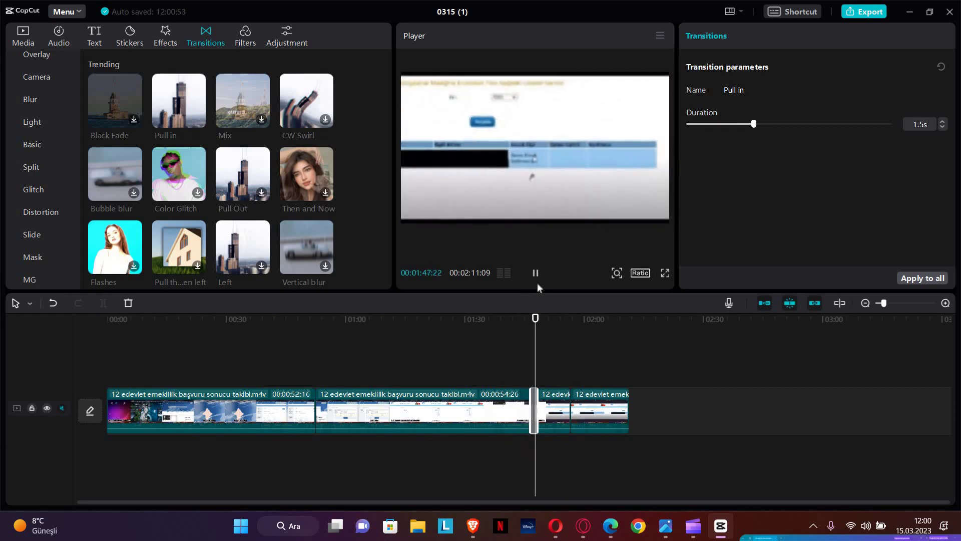
{"action": "key", "text": "space"}
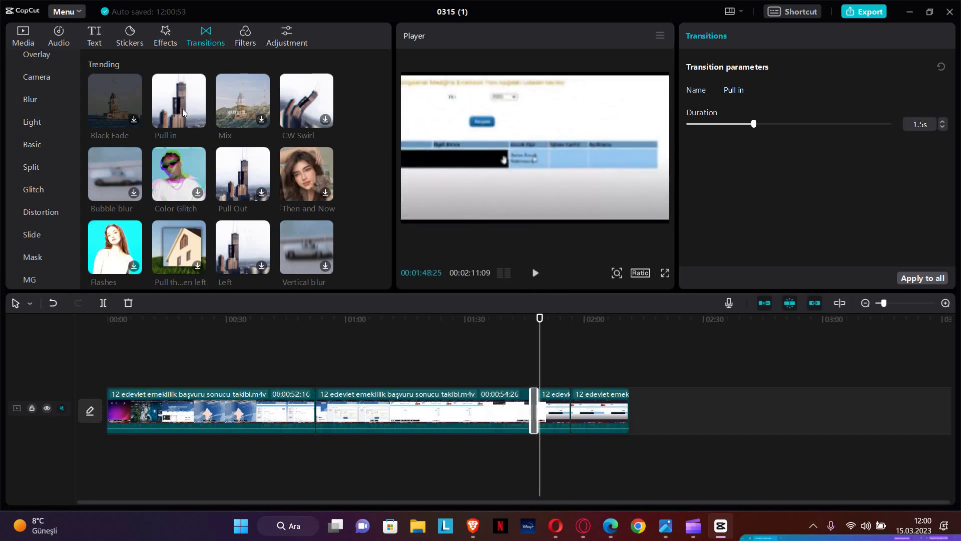
Look through the transition categories from Trending to Basic, and open the sticker and filter libraries
{"action": "scroll", "coordinate": [172, 186], "scroll_direction": "down", "scroll_amount": 3}
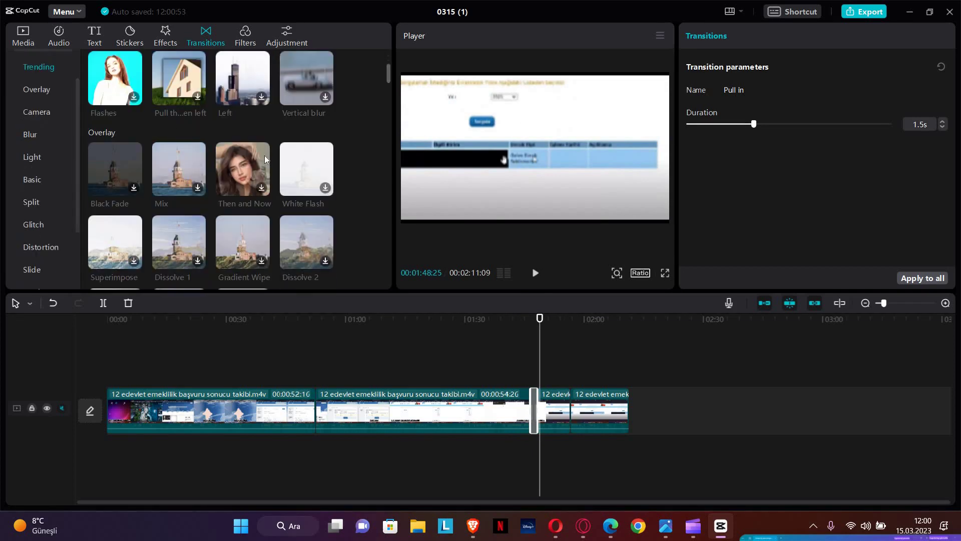
{"action": "scroll", "coordinate": [264, 164], "scroll_direction": "down", "scroll_amount": 2}
{"action": "scroll", "coordinate": [265, 164], "scroll_direction": "down", "scroll_amount": 3}
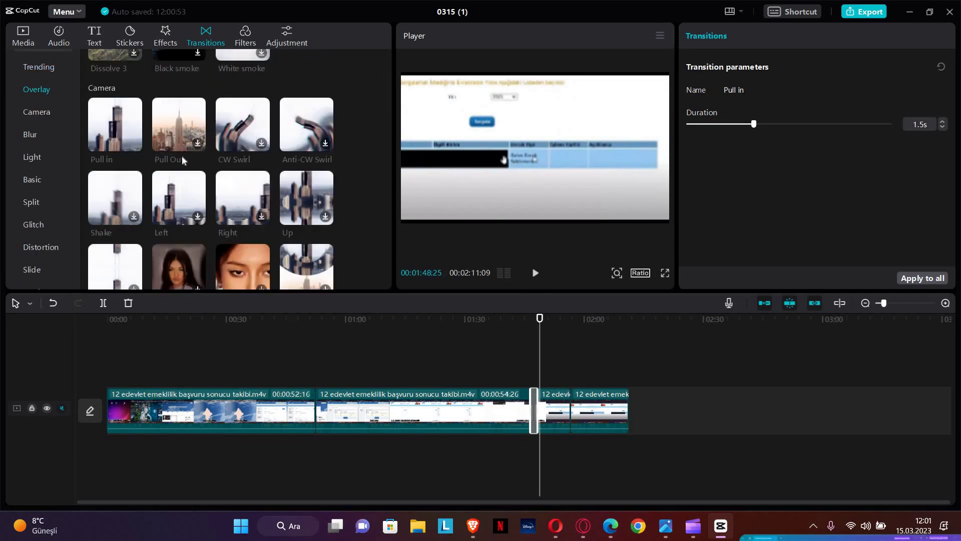
{"action": "scroll", "coordinate": [187, 159], "scroll_direction": "down", "scroll_amount": 4}
{"action": "scroll", "coordinate": [188, 202], "scroll_direction": "down", "scroll_amount": 2}
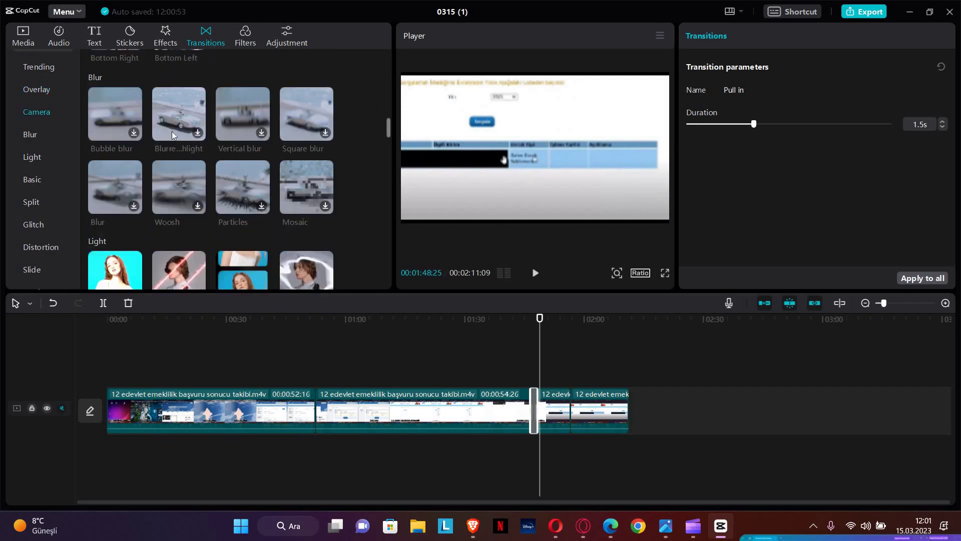
{"action": "scroll", "coordinate": [208, 203], "scroll_direction": "down", "scroll_amount": 3}
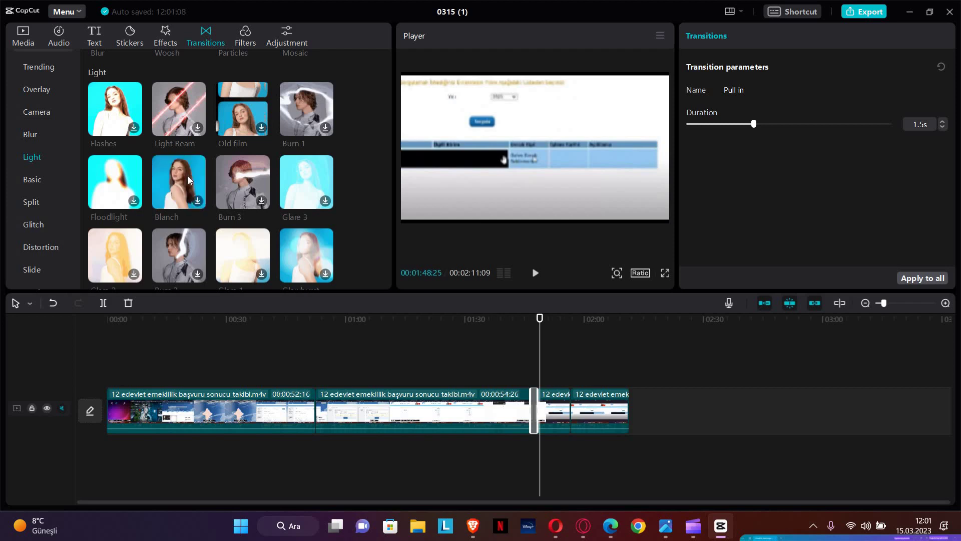
{"action": "scroll", "coordinate": [188, 176], "scroll_direction": "down", "scroll_amount": 5}
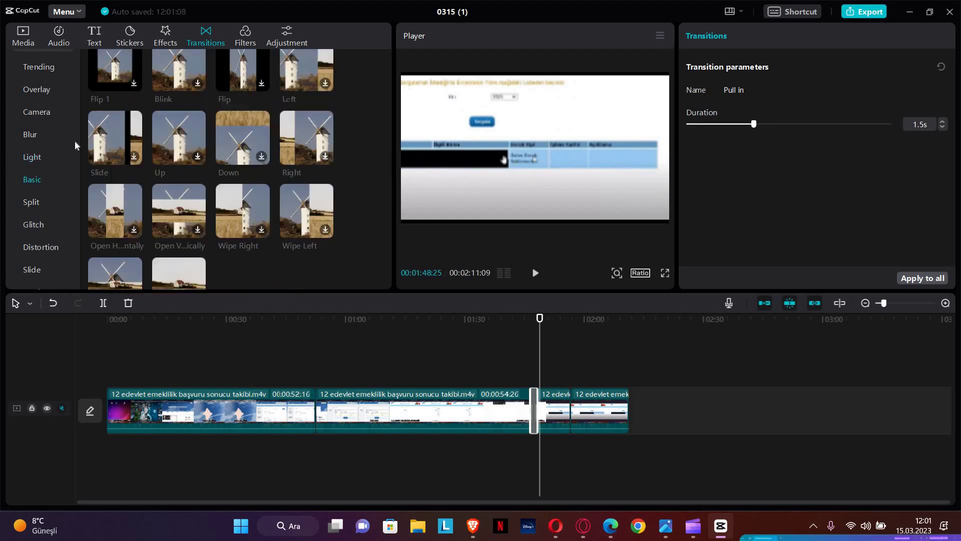
{"action": "left_click", "coordinate": [137, 43]}
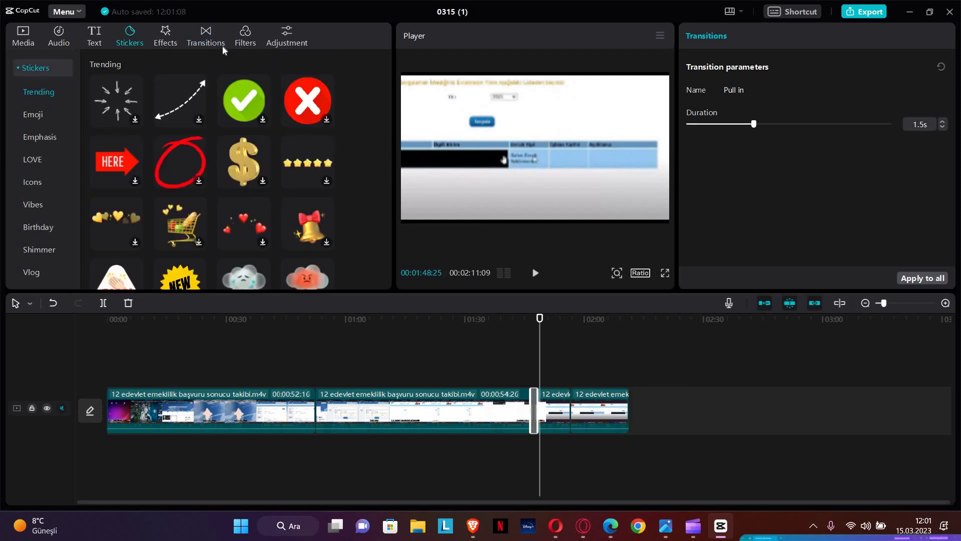
{"action": "left_click", "coordinate": [252, 45]}
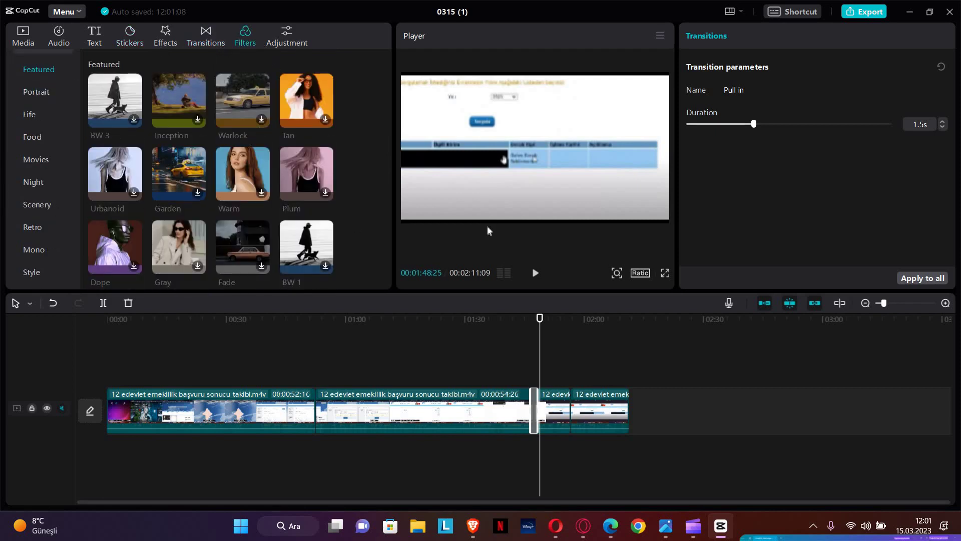
Move the playhead to 00:01:43:11, before the Pull in transition, and play through the cut into the cropped clip
{"action": "left_click", "coordinate": [531, 333]}
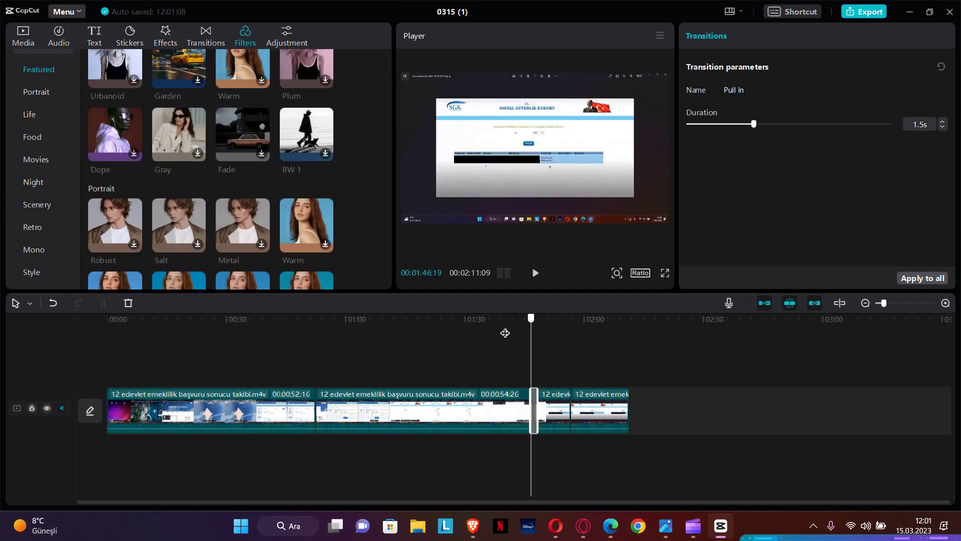
{"action": "key", "text": "End"}
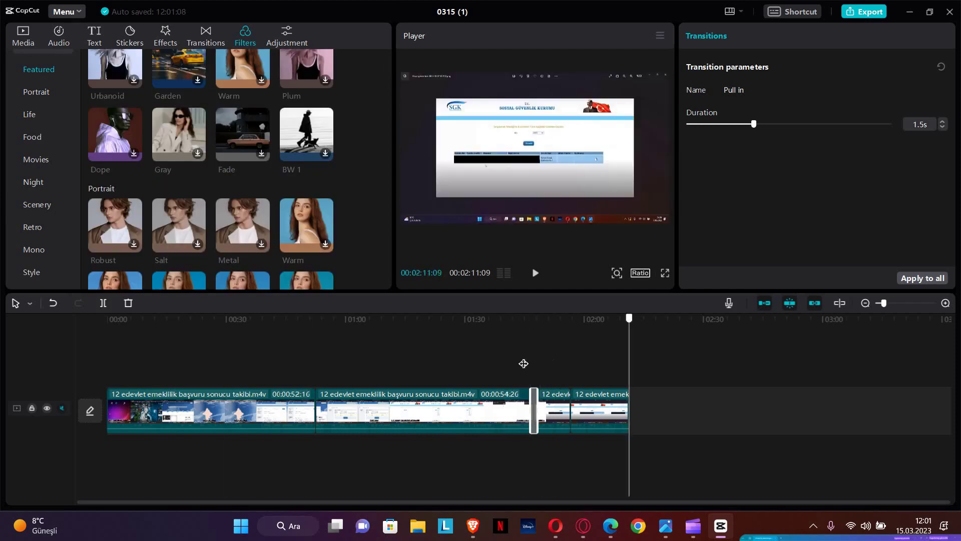
{"action": "key", "text": "shift+Left"}
{"action": "key", "text": "shift+Left"}
{"action": "key", "text": "shift+Left"}
{"action": "key", "text": "shift+Left"}
{"action": "key", "text": "shift+Left"}
{"action": "key", "text": "shift+Left"}
{"action": "key", "text": "shift+Left"}
{"action": "key", "text": "shift+Left"}
{"action": "key", "text": "shift+Left"}
{"action": "key", "text": "shift+Left"}
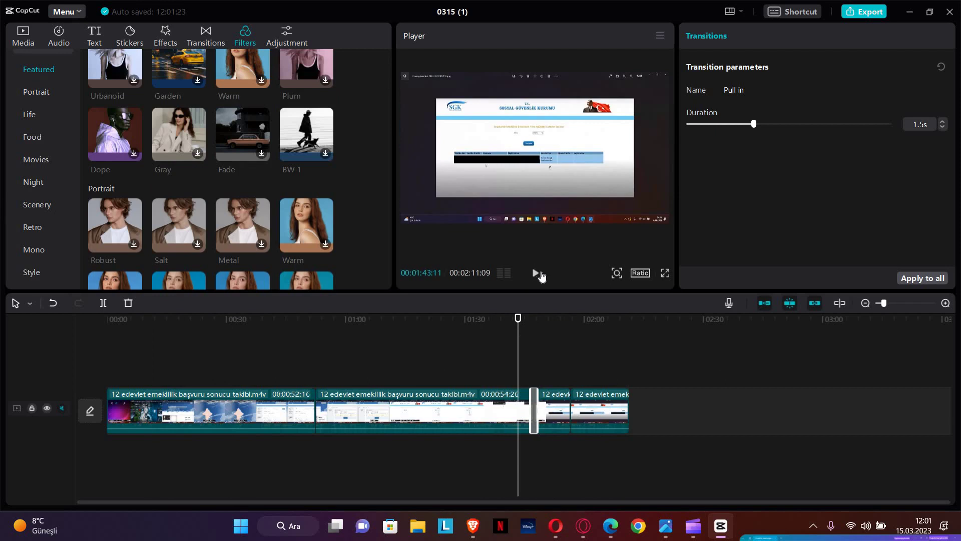
{"action": "left_click", "coordinate": [537, 273]}
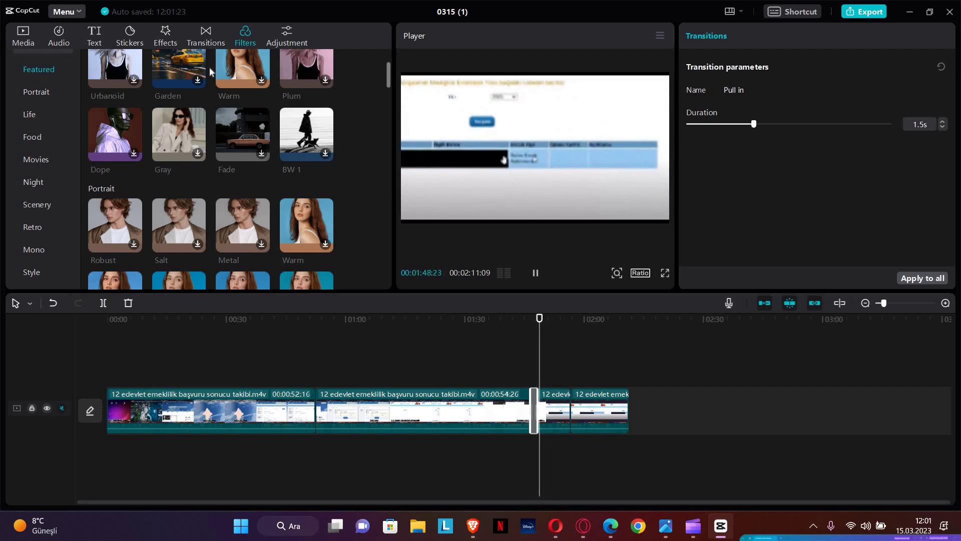
{"action": "key", "text": "space"}
{"action": "key", "text": "space"}
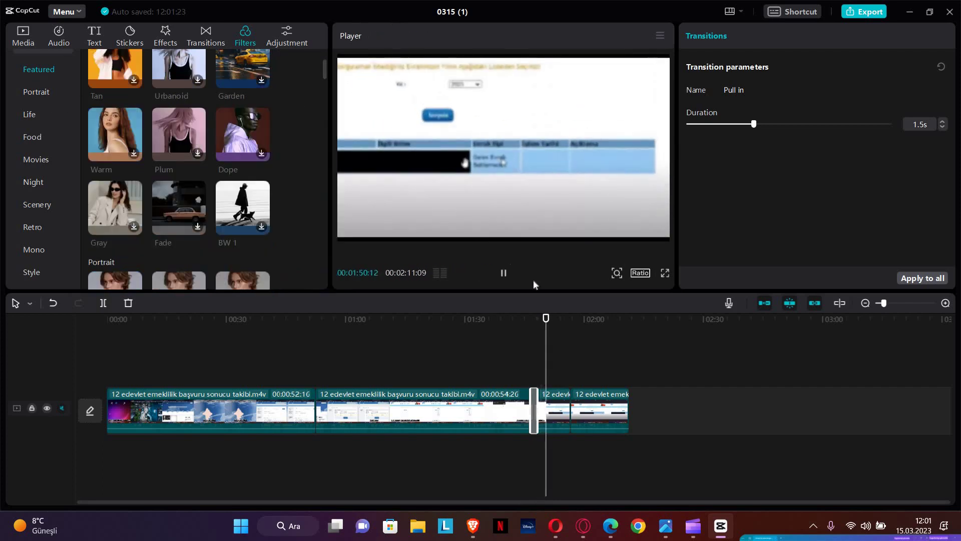
Enlarge the player preview in width and height, and replay the video through the Pull in transition up to 00:01:48:28
{"action": "left_click", "coordinate": [506, 323]}
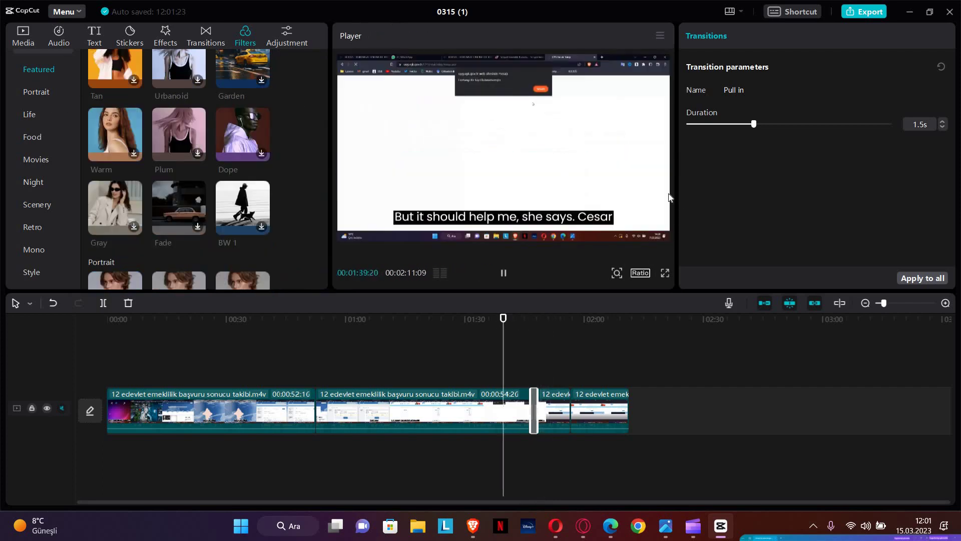
{"action": "left_click_drag", "start_coordinate": [678, 192], "coordinate": [862, 210]}
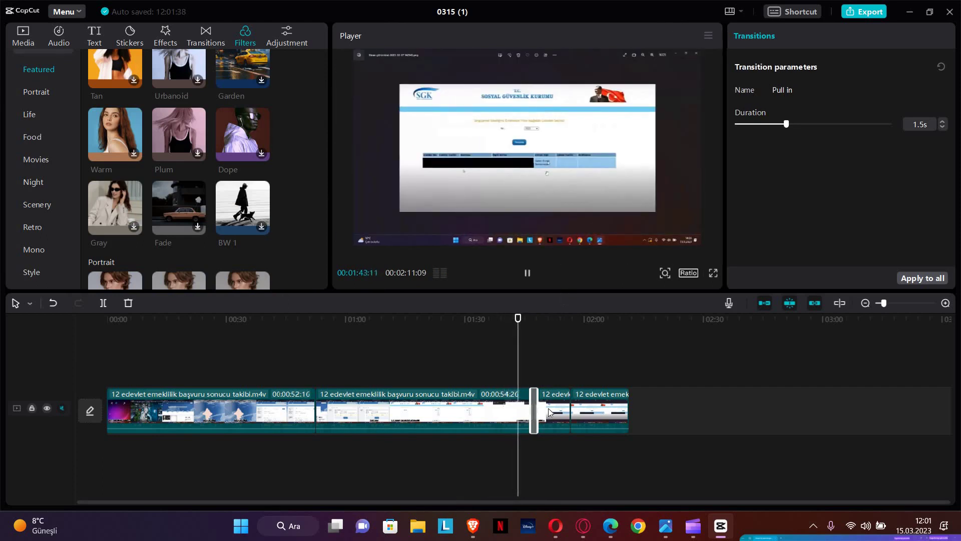
{"action": "left_click_drag", "start_coordinate": [563, 293], "coordinate": [551, 468]}
{"action": "key", "text": "space"}
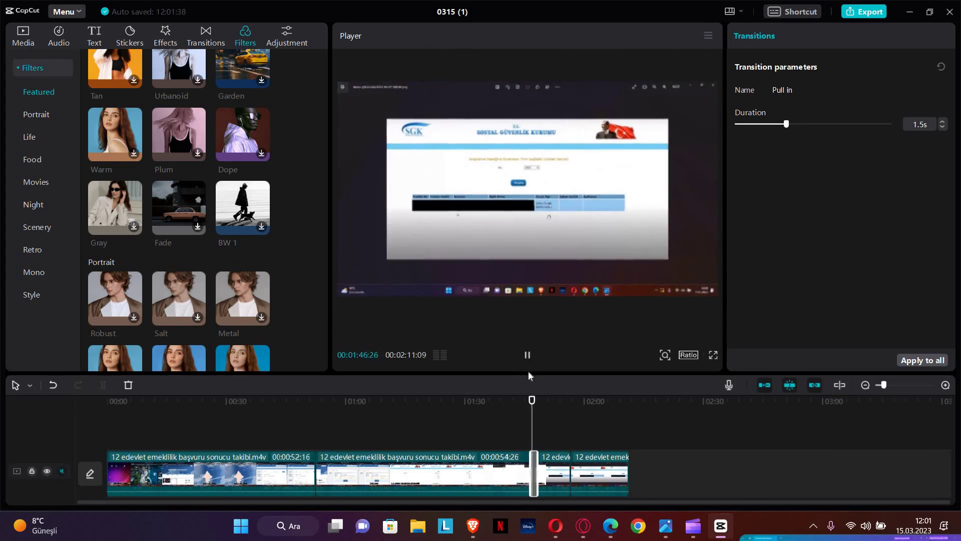
{"action": "left_click", "coordinate": [528, 356]}
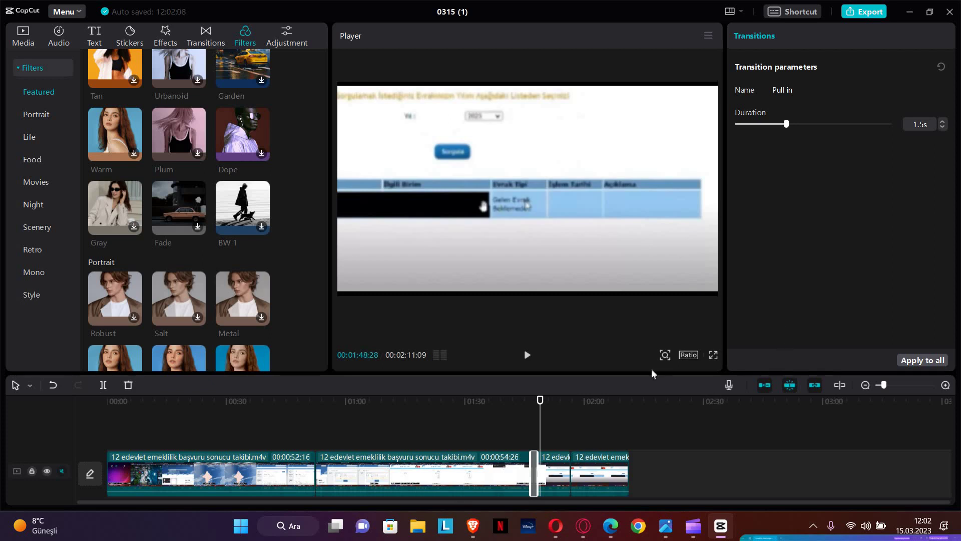
Collapse the filter category list
{"action": "left_click", "coordinate": [33, 67]}
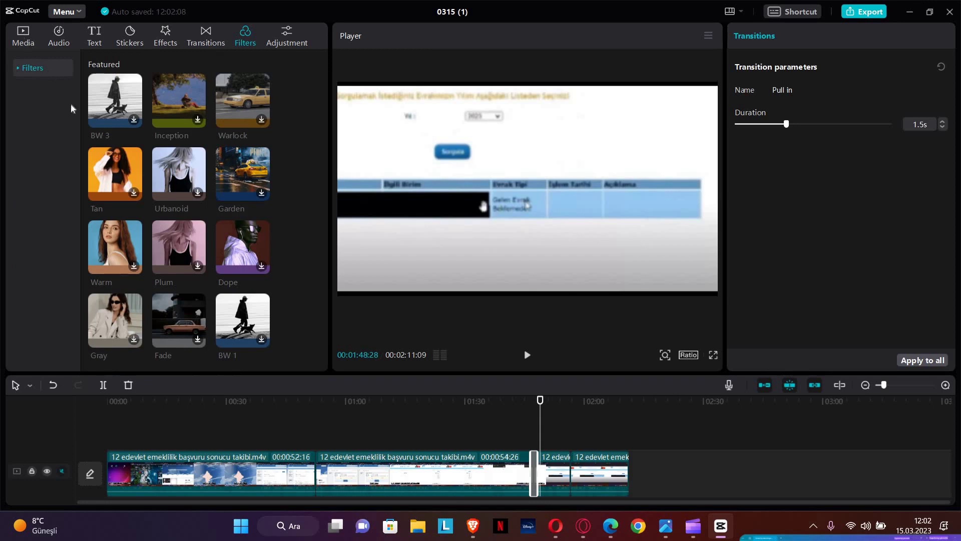